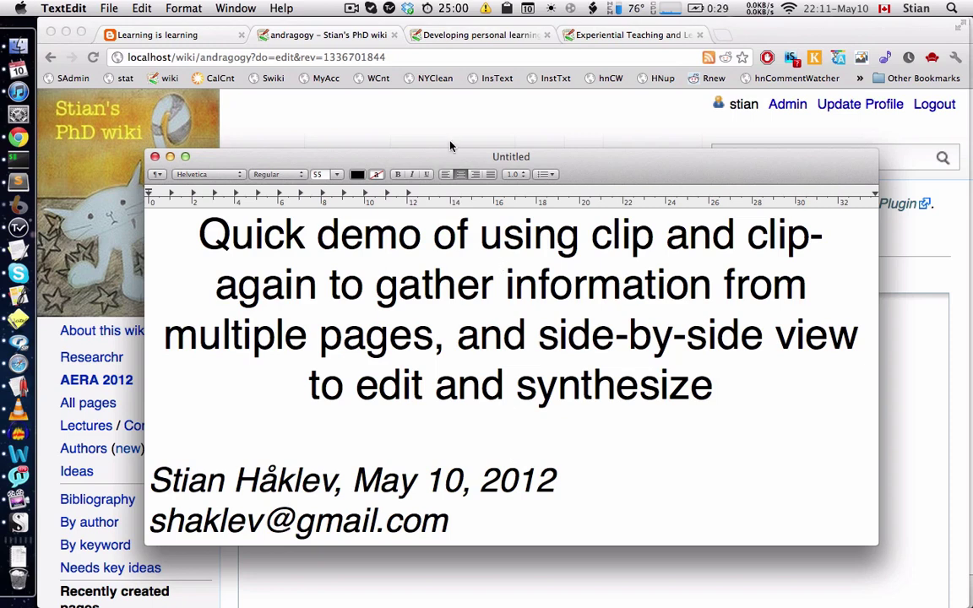
Clip the "Adult learning theory, also known as andragogy" paragraph from the Developing personal learning networks page to the wiki page Andragogy, keeping citation information.
{"action": "left_click", "coordinate": [432, 116]}
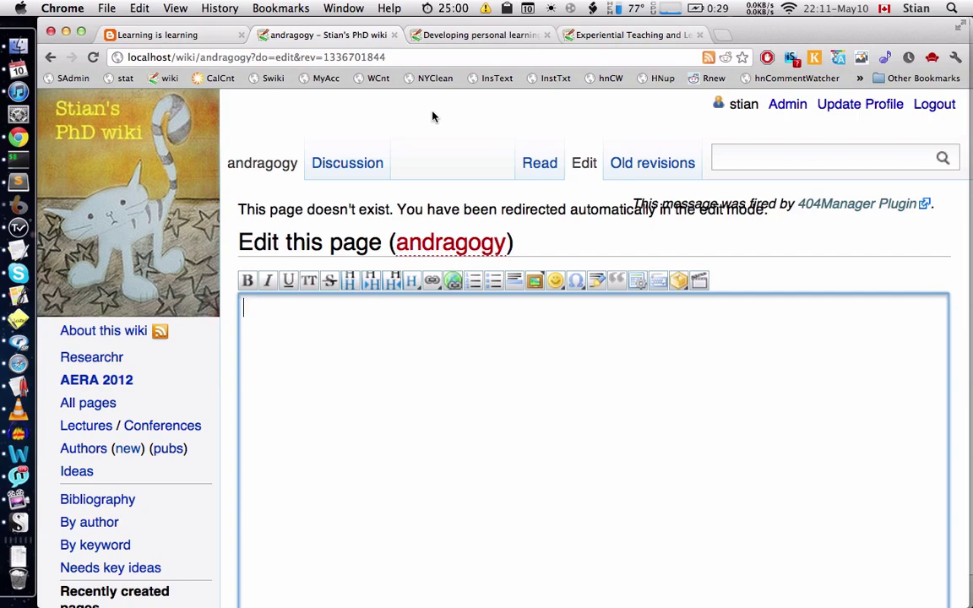
{"action": "left_click", "coordinate": [483, 38]}
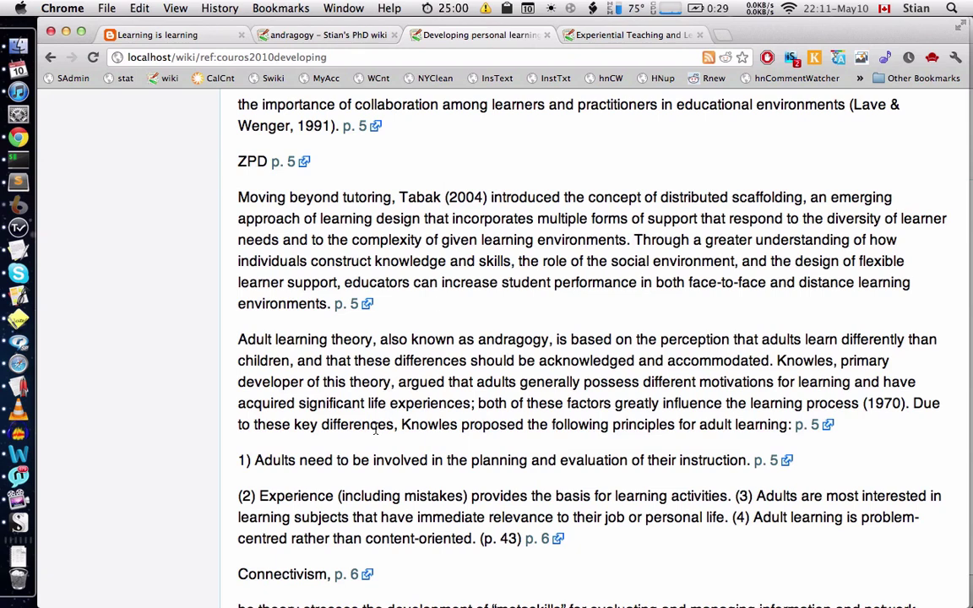
{"action": "left_click_drag", "start_coordinate": [240, 340], "coordinate": [785, 428]}
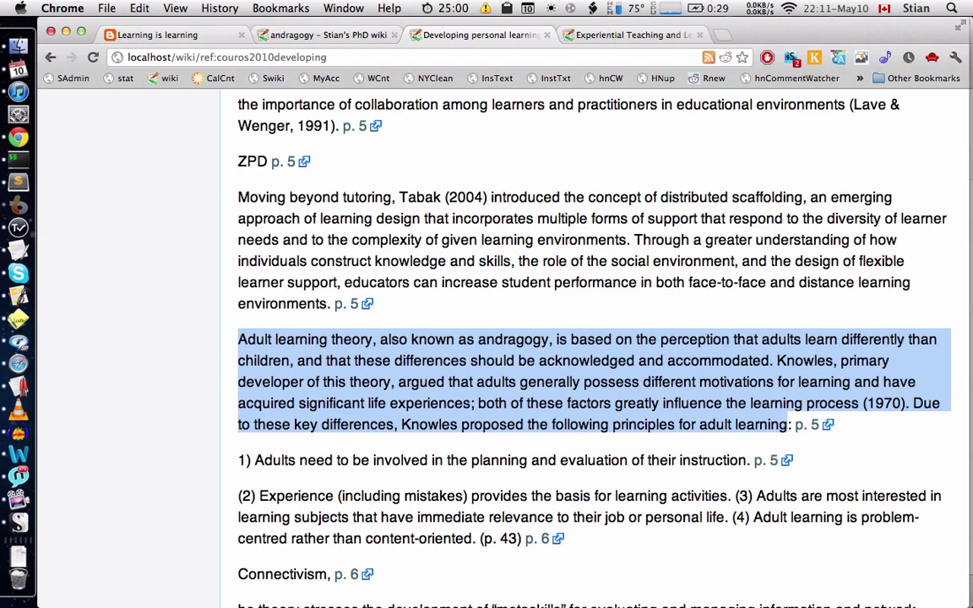
{"action": "key", "text": "ctrl+super+e"}
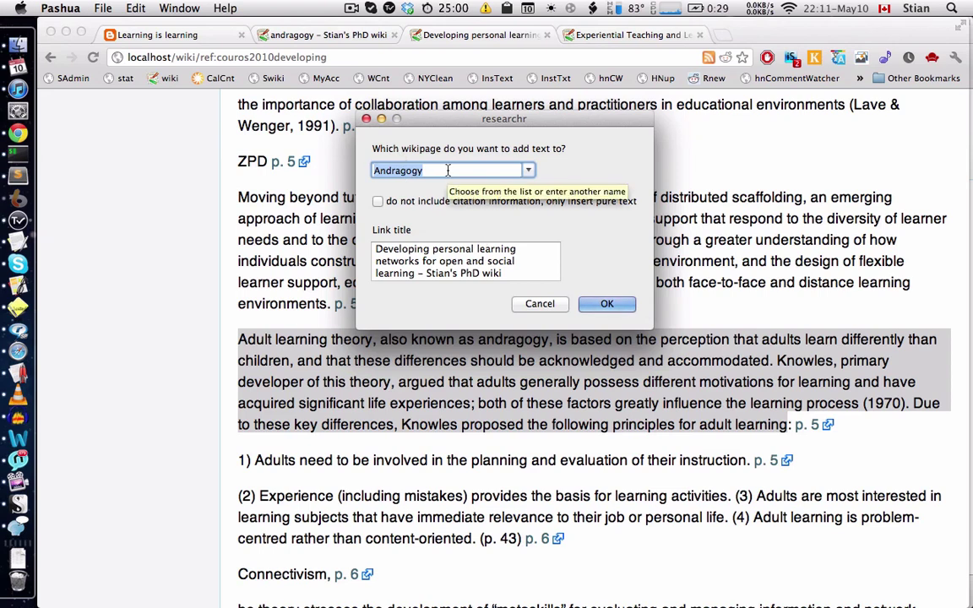
{"action": "type", "text": "Andragogy"}
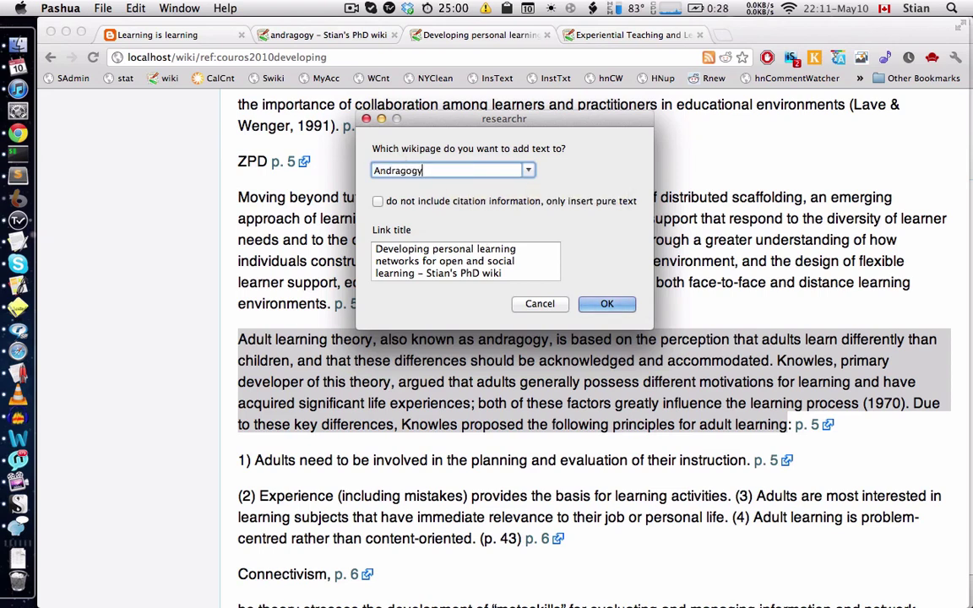
{"action": "left_click", "coordinate": [607, 303]}
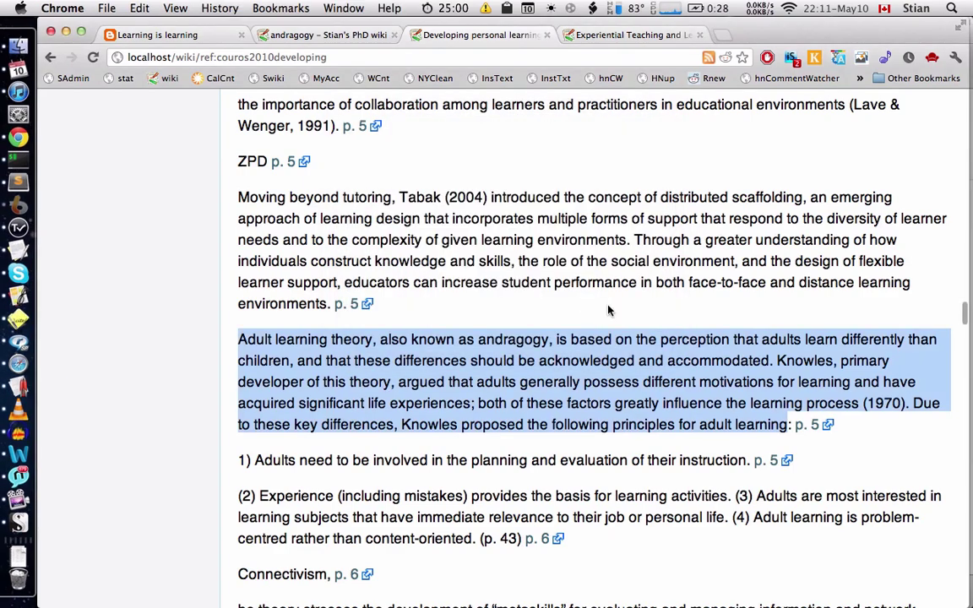
Clip the closing paragraph on Knowles's andragogy from the Experiential Teaching and Learning page to the same Andragogy page.
{"action": "left_click", "coordinate": [617, 37]}
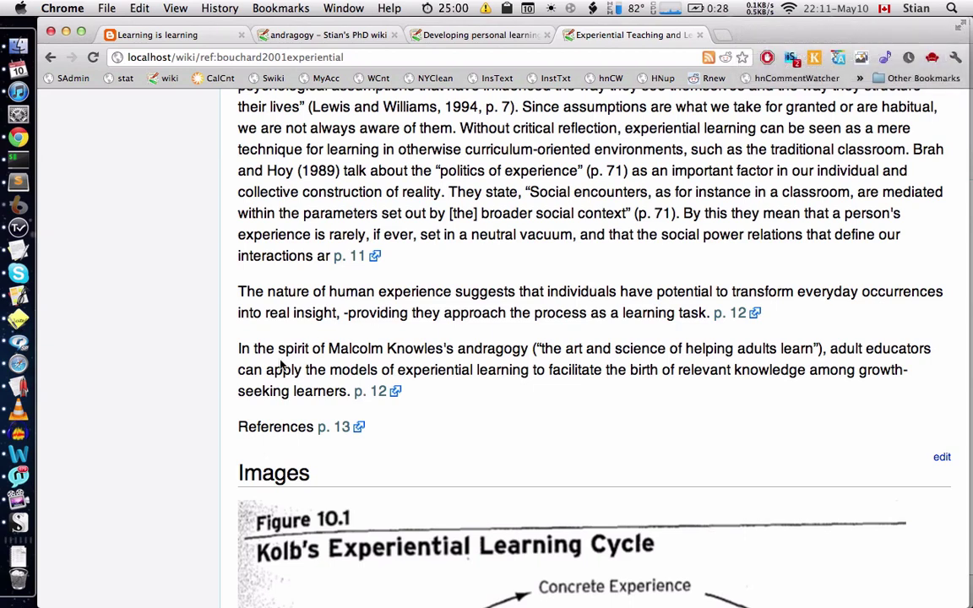
{"action": "left_click_drag", "start_coordinate": [239, 342], "coordinate": [306, 396]}
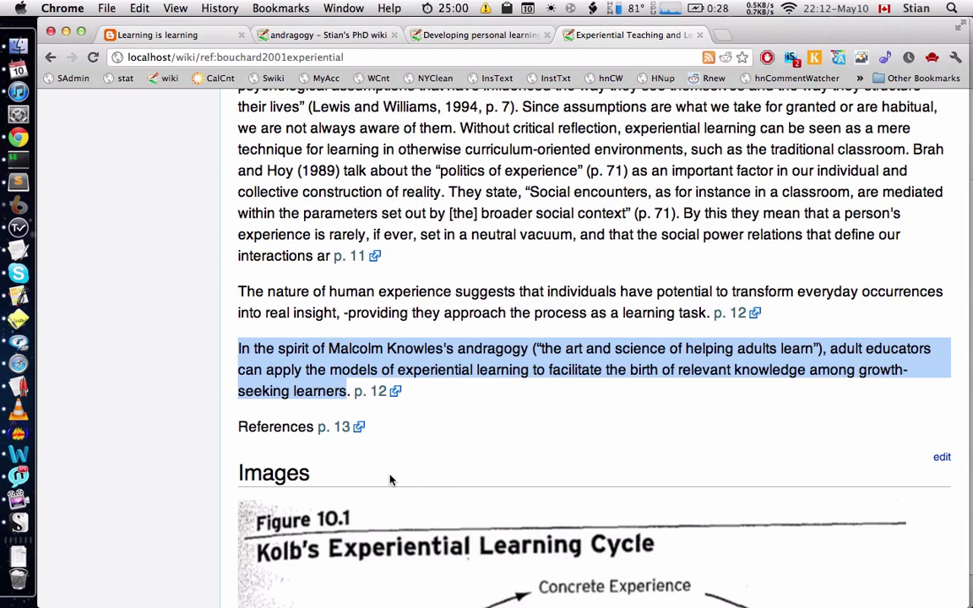
{"action": "key", "text": "ctrl+super+a"}
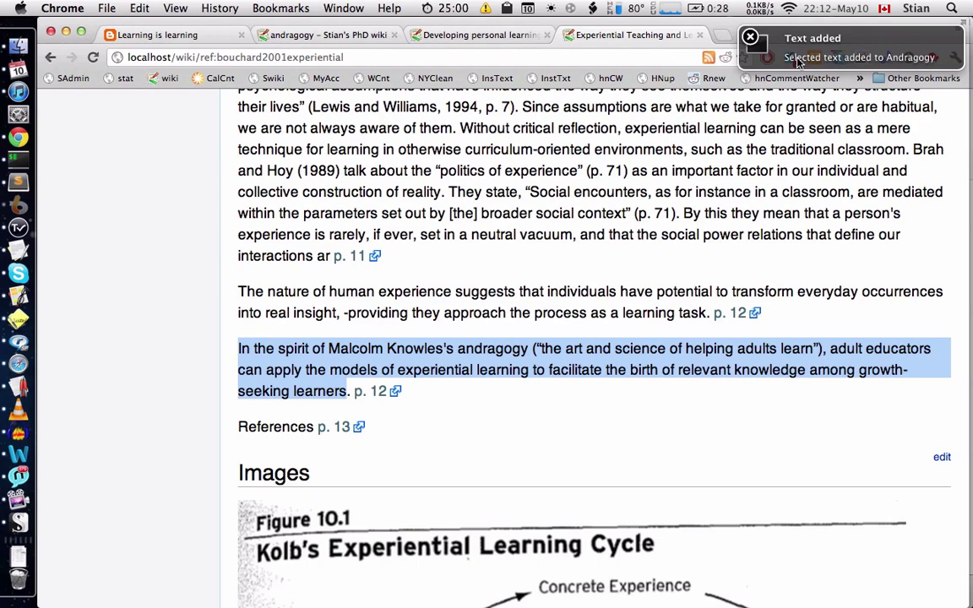
Open the Andragogy wiki page and inspect the clipped passages and the full reference behind the 2001 citation.
{"action": "left_click", "coordinate": [321, 36]}
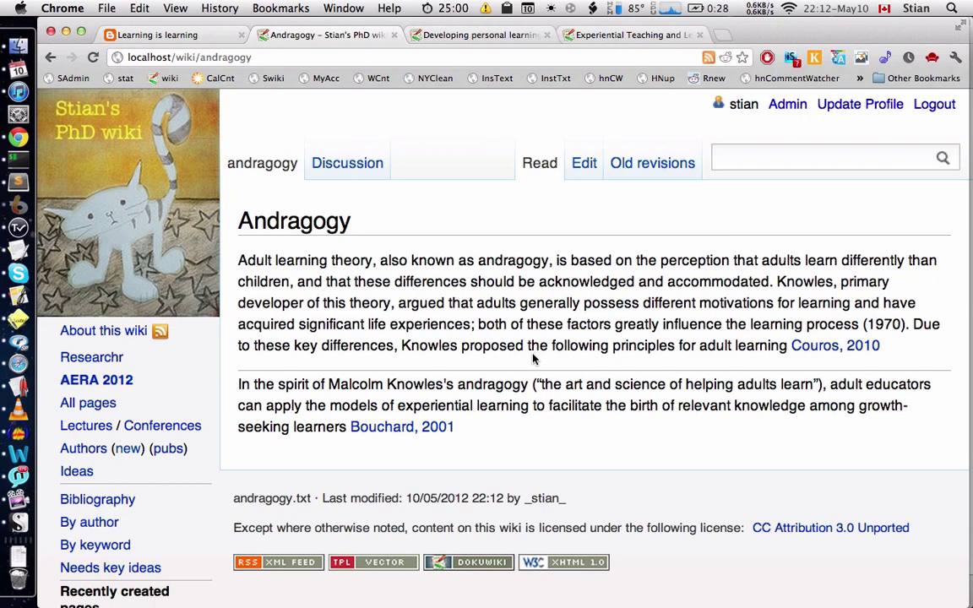
{"action": "mouse_move", "coordinate": [433, 429]}
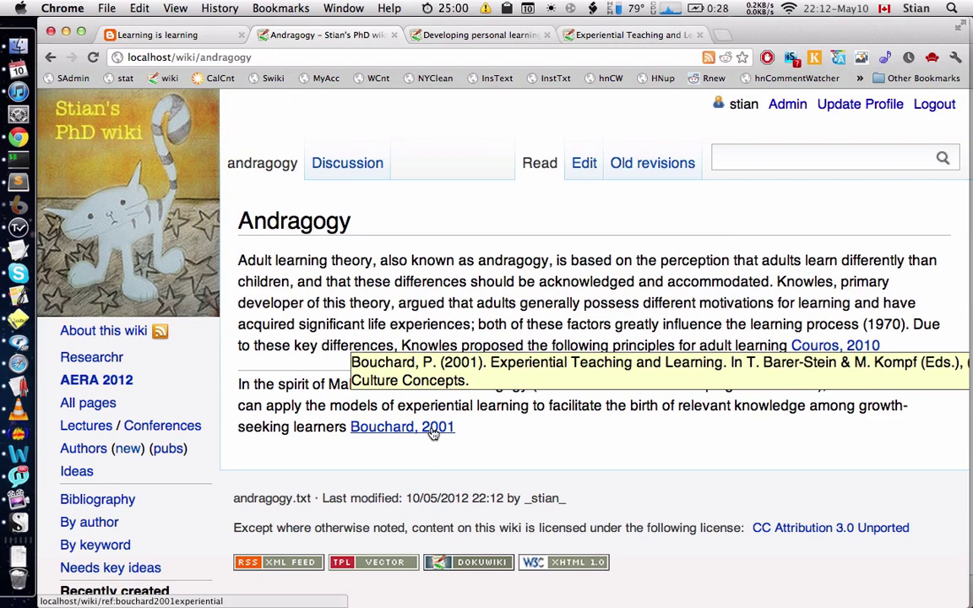
{"action": "left_click", "coordinate": [433, 429]}
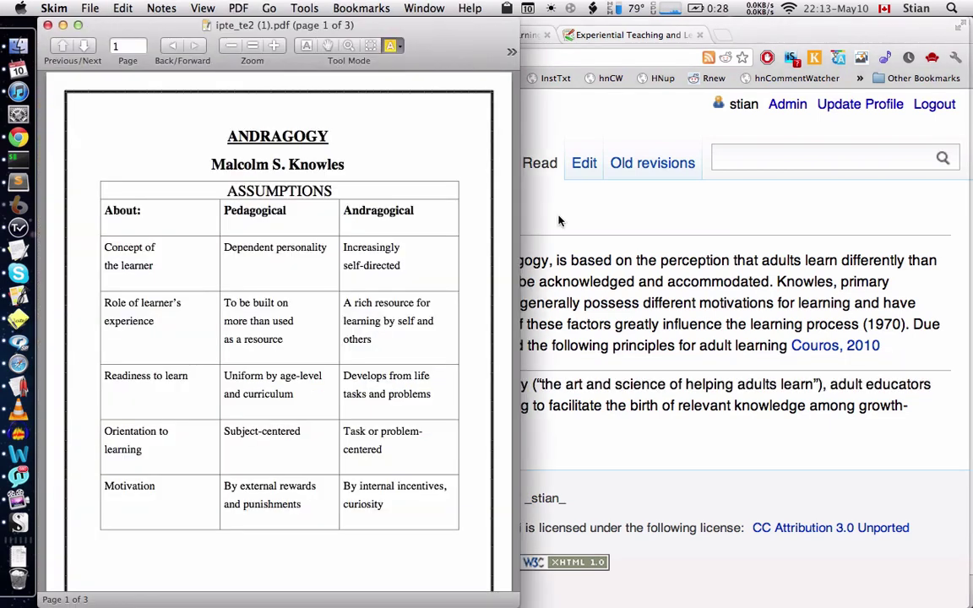
Capture the Andragogy assumptions table on page 1 of the PDF as an image, including its title, and return to the wiki in Chrome.
{"action": "scroll", "coordinate": [402, 239], "scroll_direction": "down", "scroll_amount": 10}
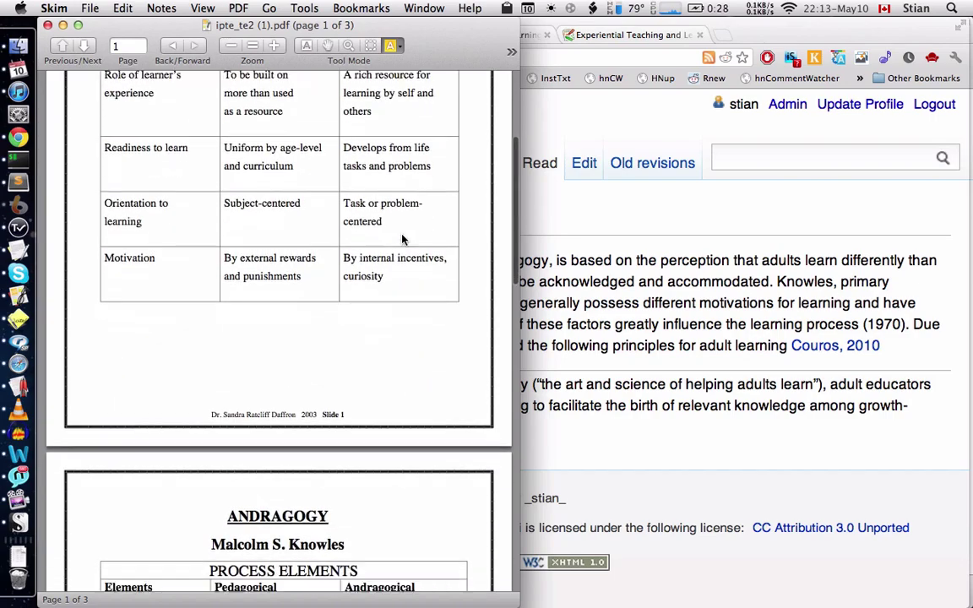
{"action": "scroll", "coordinate": [402, 239], "scroll_direction": "down", "scroll_amount": 15}
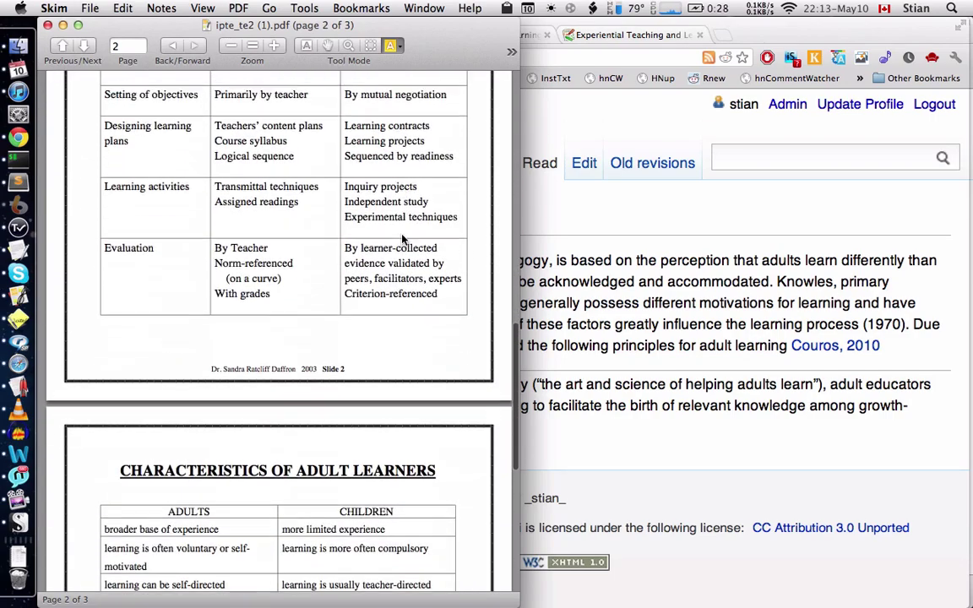
{"action": "scroll", "coordinate": [402, 239], "scroll_direction": "up", "scroll_amount": 15}
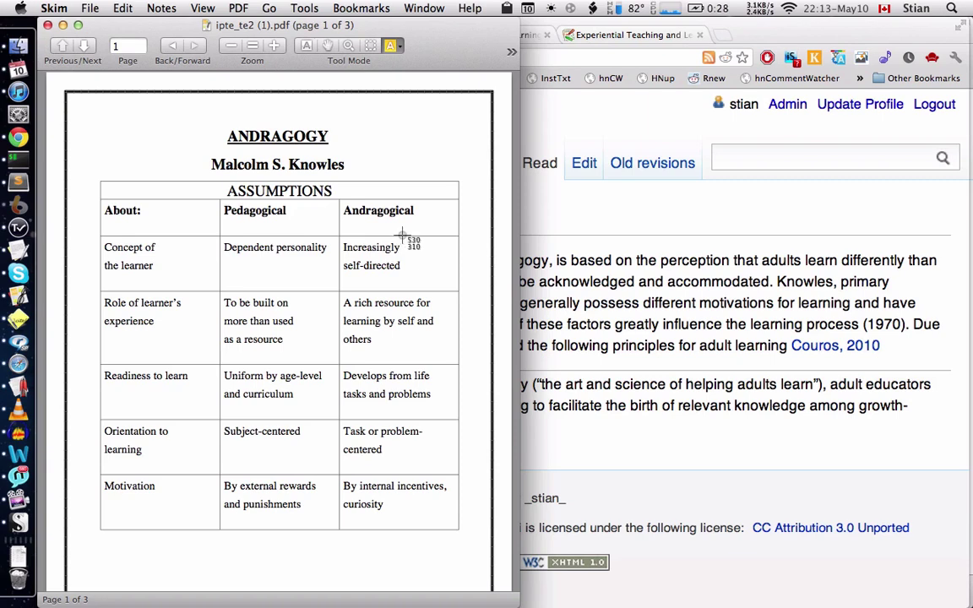
{"action": "left_click_drag", "start_coordinate": [98, 113], "coordinate": [464, 540]}
{"action": "left_click", "coordinate": [565, 471]}
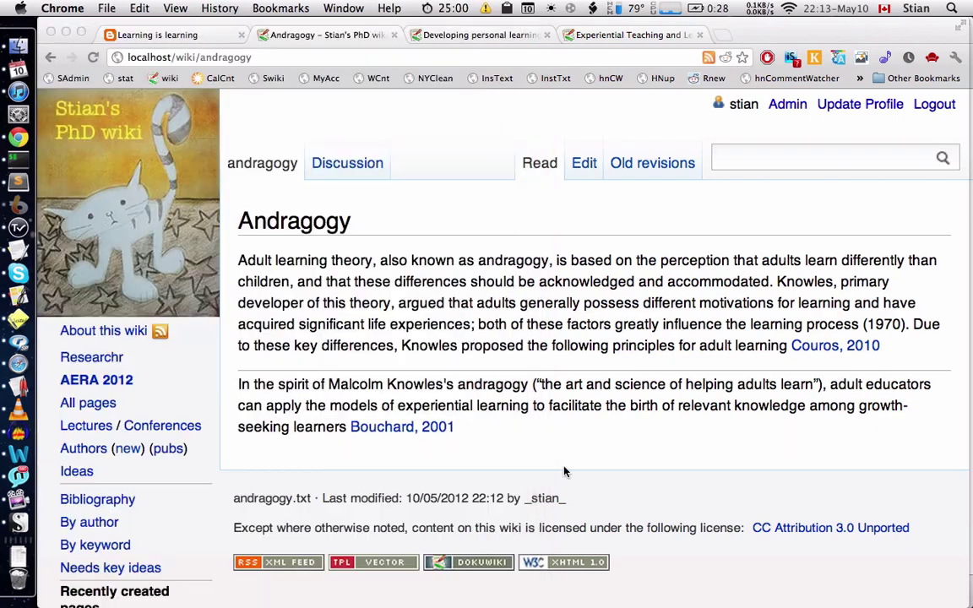
Add the image reference {{pages:andragogy04.png}} below the last passage of the Andragogy wiki page, save it and review the page.
{"action": "key", "text": "ctrl+alt+e"}
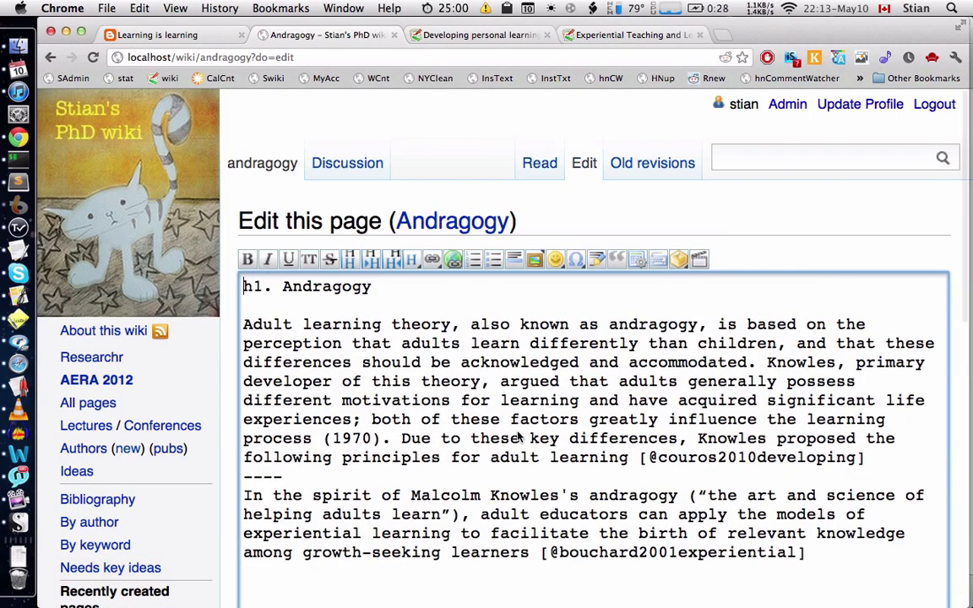
{"action": "scroll", "coordinate": [407, 439], "scroll_direction": "down", "scroll_amount": 3}
{"action": "left_click", "coordinate": [403, 436]}
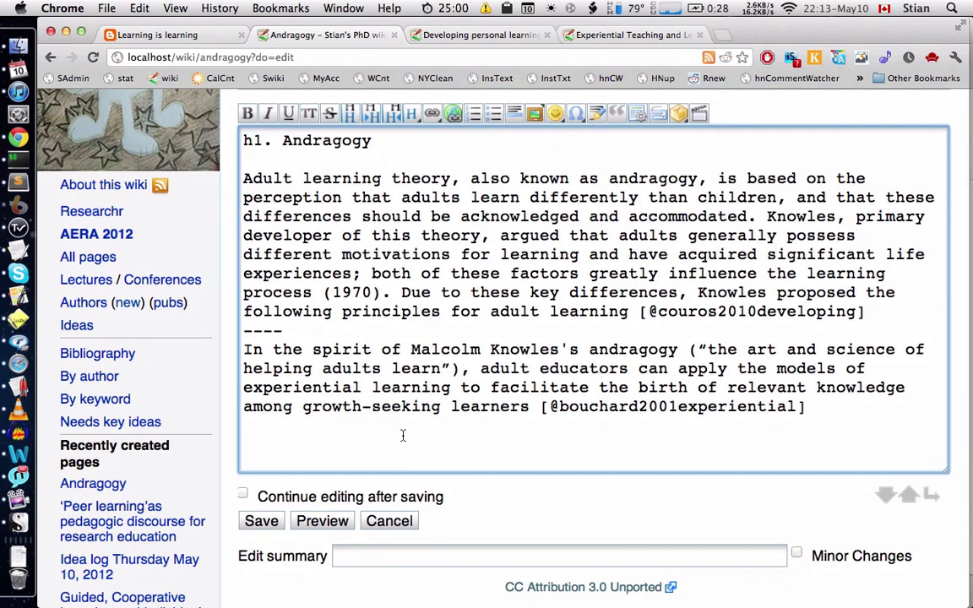
{"action": "key", "text": "Return"}
{"action": "key", "text": "Return"}
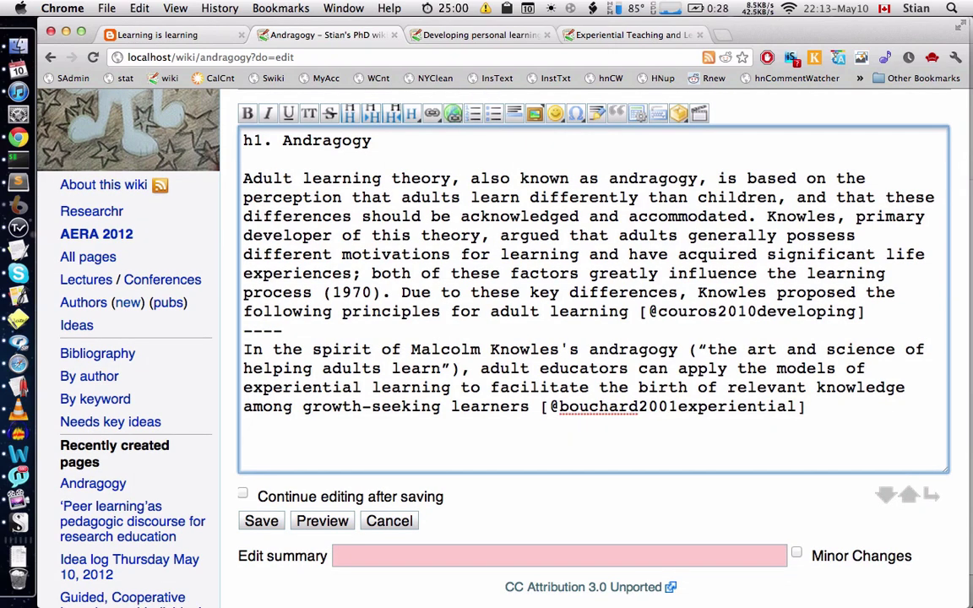
{"action": "key", "text": "Return"}
{"action": "type", "text": "{{pages:andragogy04.png}}"}
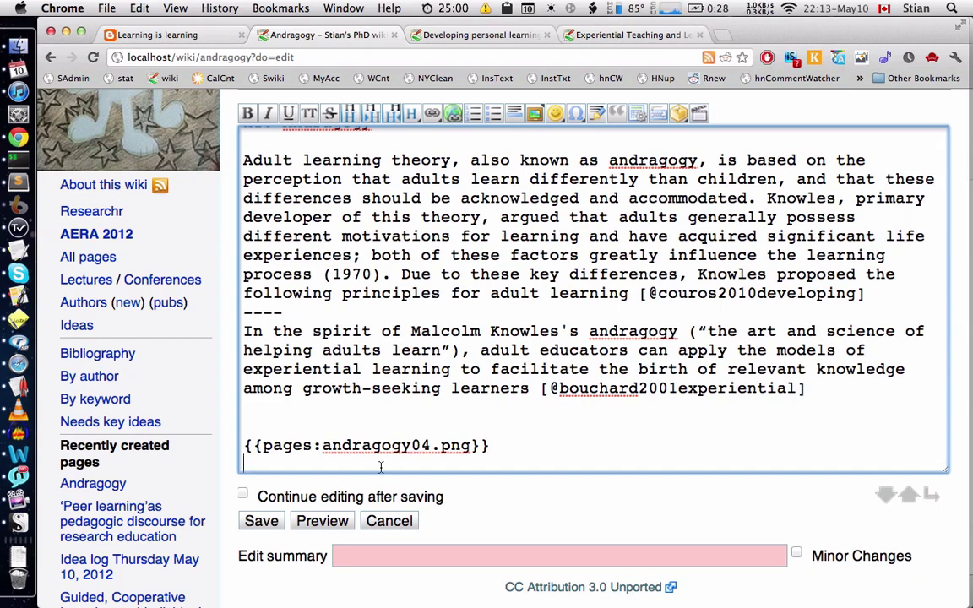
{"action": "left_click", "coordinate": [258, 521]}
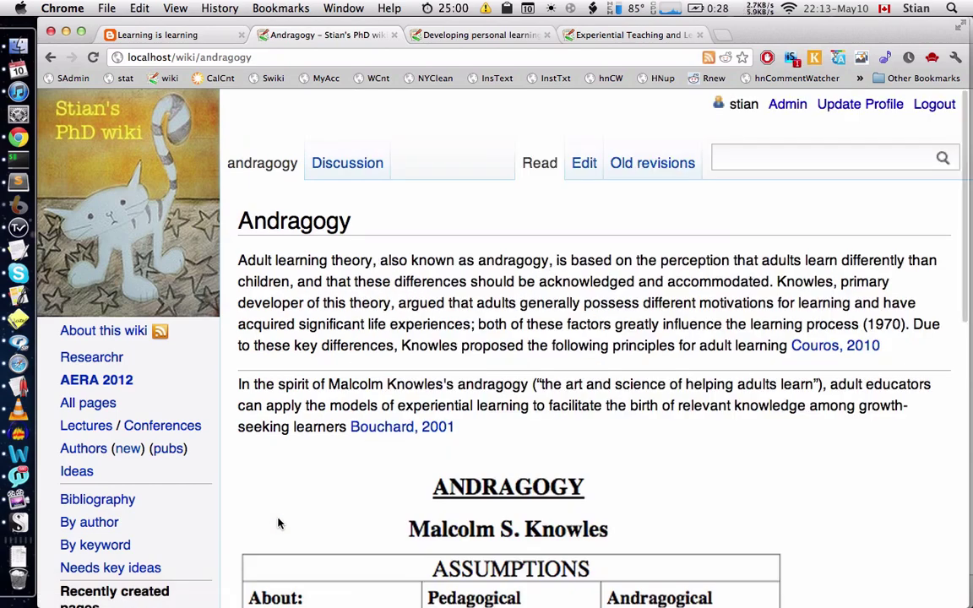
{"action": "scroll", "coordinate": [316, 479], "scroll_direction": "down", "scroll_amount": 10}
{"action": "scroll", "coordinate": [317, 480], "scroll_direction": "up", "scroll_amount": 10}
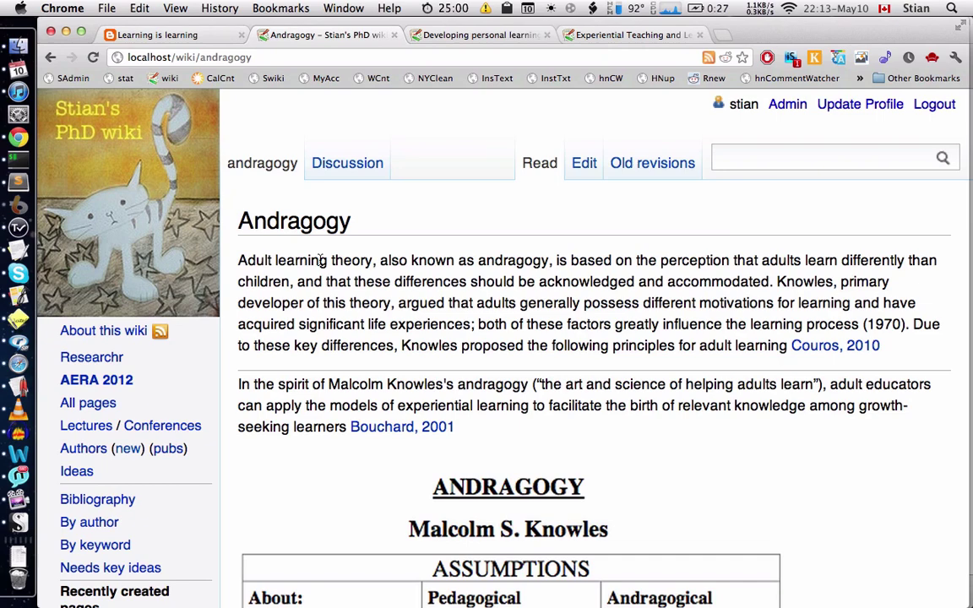
Clip the four numbered andragogy tenets with their commentary from the "Learning is learning" blog post to the Andragogy page.
{"action": "left_click", "coordinate": [184, 42]}
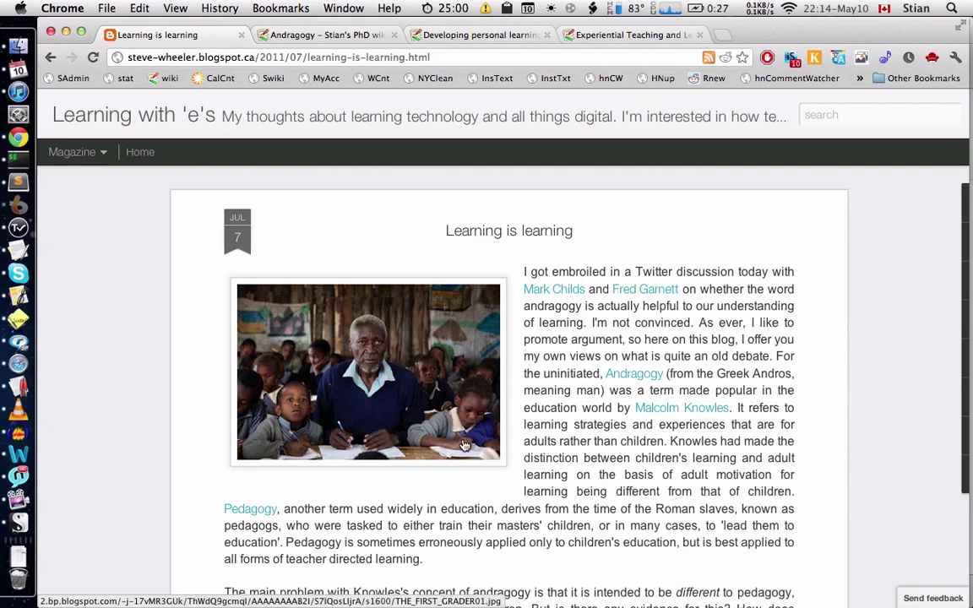
{"action": "scroll", "coordinate": [464, 445], "scroll_direction": "down", "scroll_amount": 10}
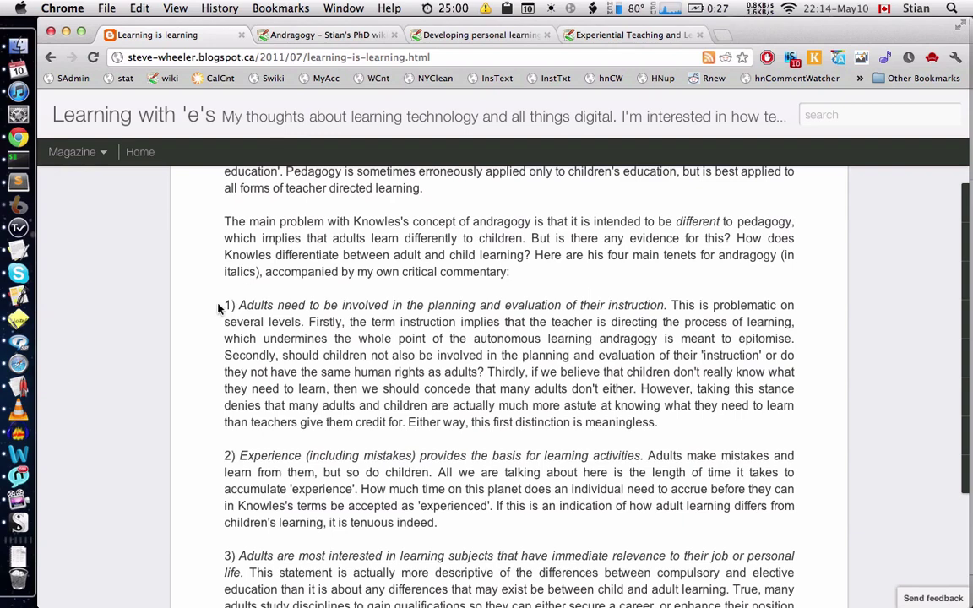
{"action": "left_click_drag", "start_coordinate": [218, 307], "coordinate": [655, 334]}
{"action": "key", "text": "super+c"}
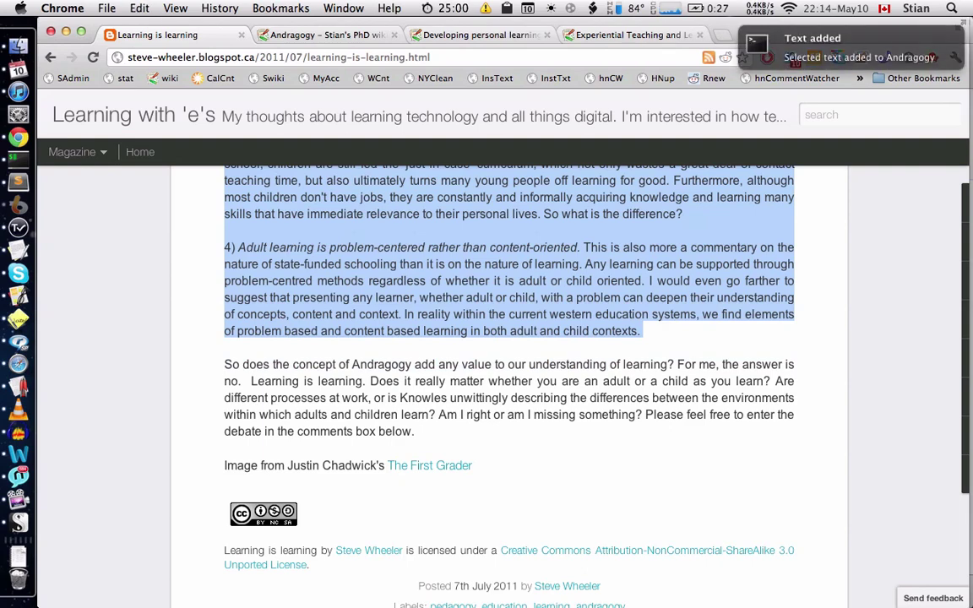
Clip the author's blog comment on heutagogy and paragogy to the Andragogy page.
{"action": "scroll", "coordinate": [507, 380], "scroll_direction": "down", "scroll_amount": 10}
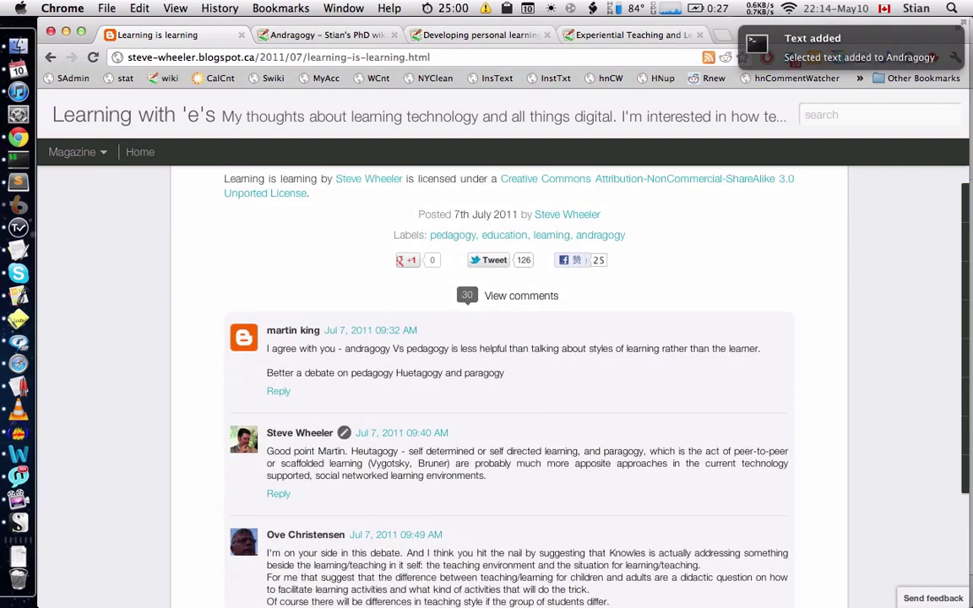
{"action": "scroll", "coordinate": [418, 155], "scroll_direction": "down", "scroll_amount": 2}
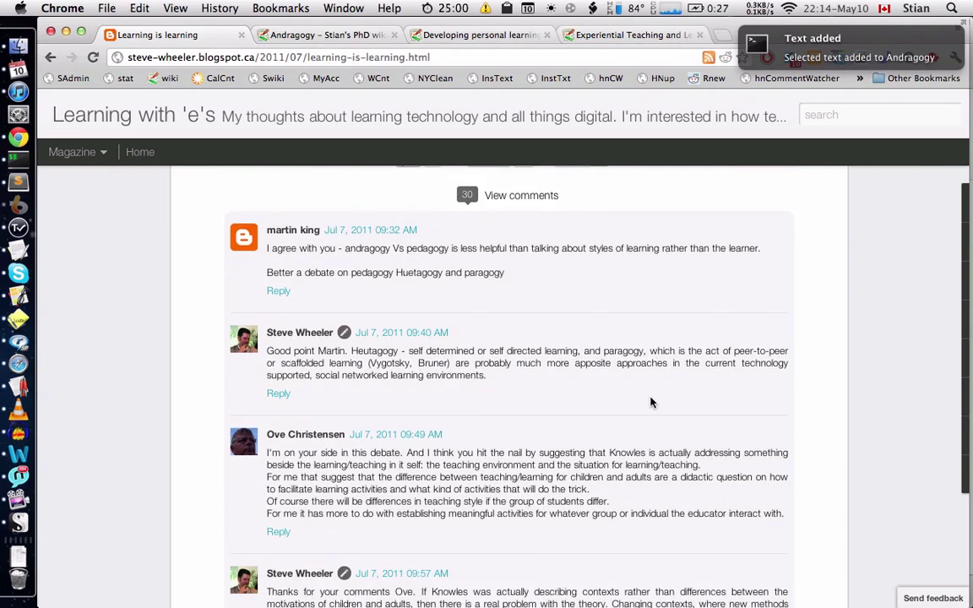
{"action": "scroll", "coordinate": [650, 402], "scroll_direction": "down", "scroll_amount": 2}
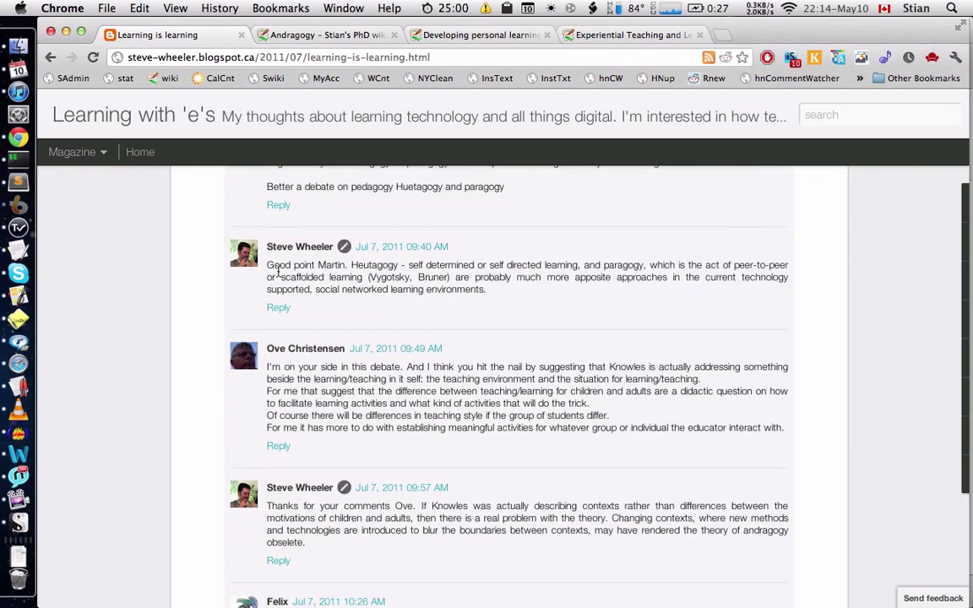
{"action": "left_click_drag", "start_coordinate": [241, 244], "coordinate": [329, 296]}
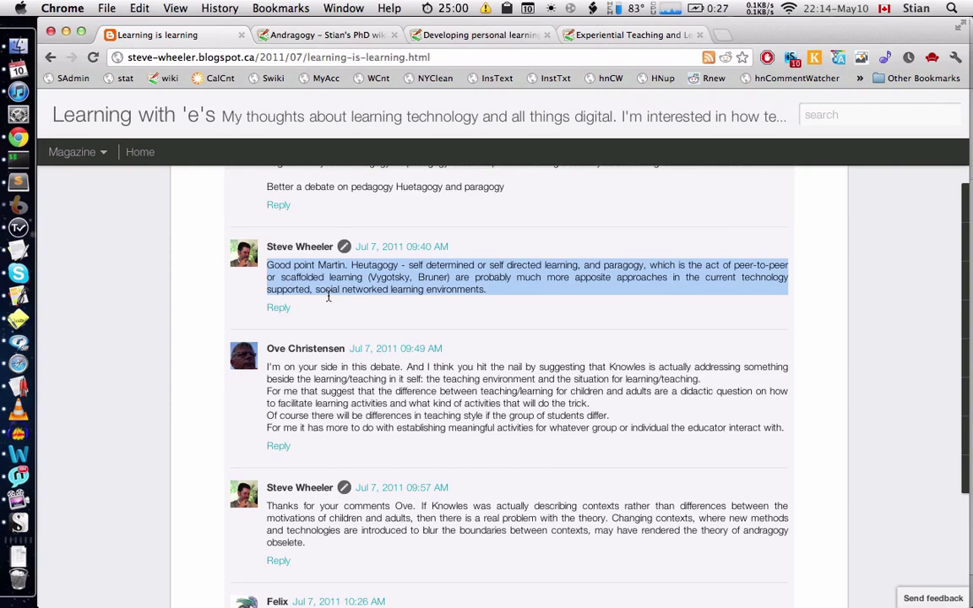
{"action": "key", "text": "ctrl+alt+a"}
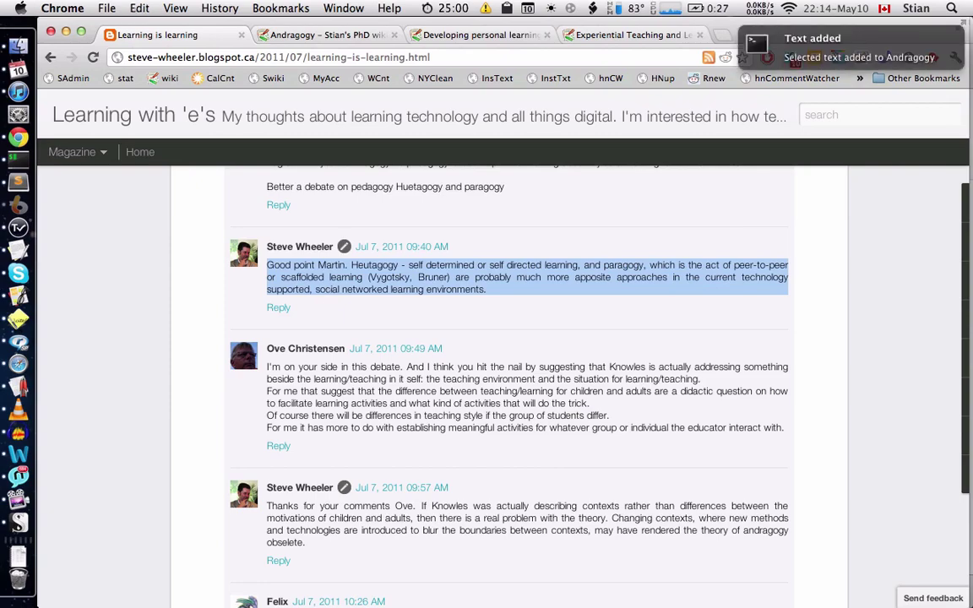
Open the "Andragogy vs. Pedagogy" post linked in the blog comments in a new tab and switch to it.
{"action": "scroll", "coordinate": [328, 296], "scroll_direction": "down", "scroll_amount": 8}
{"action": "scroll", "coordinate": [216, 432], "scroll_direction": "down", "scroll_amount": 8}
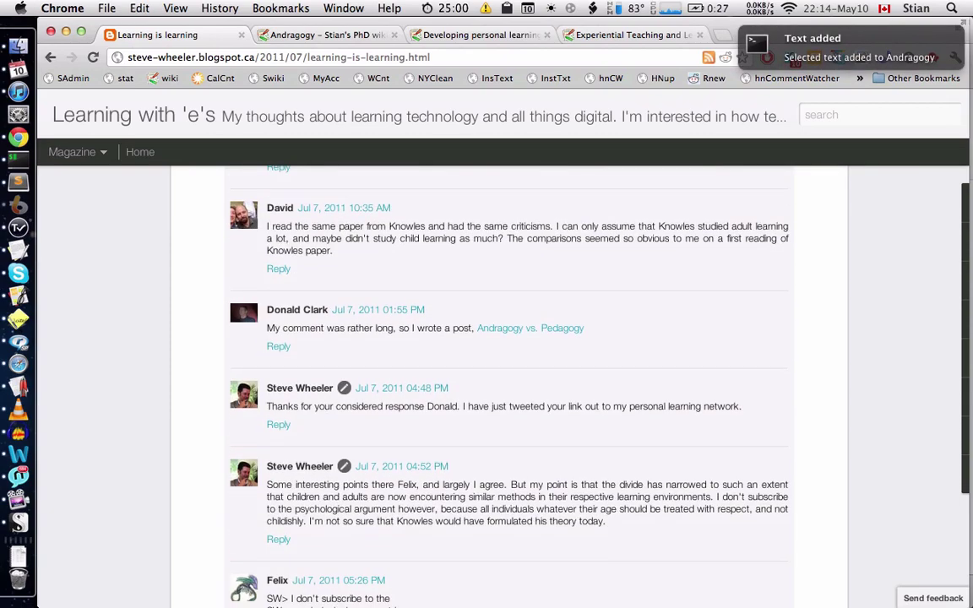
{"action": "scroll", "coordinate": [216, 239], "scroll_direction": "down", "scroll_amount": 1}
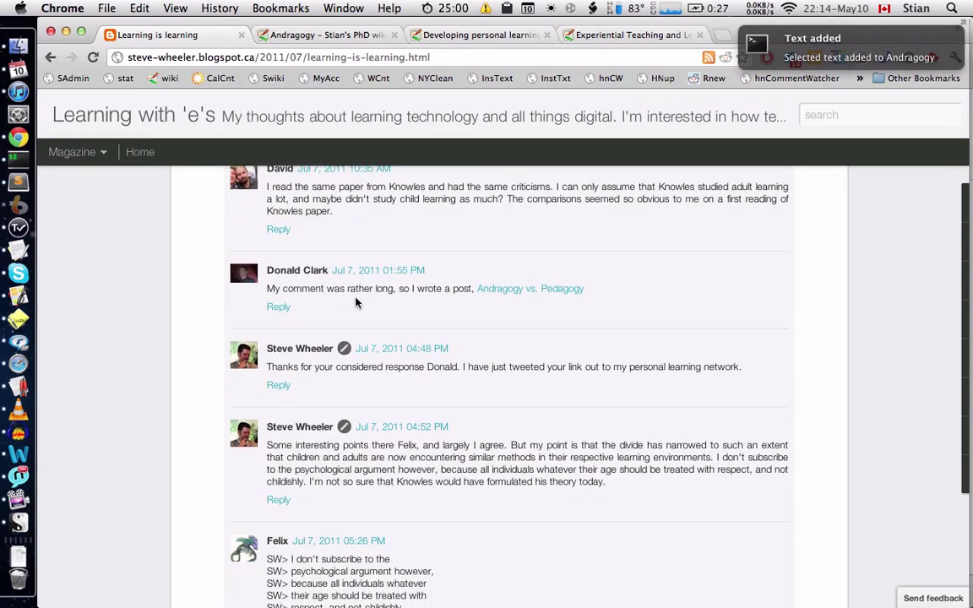
{"action": "left_click", "coordinate": [493, 292], "text": "super"}
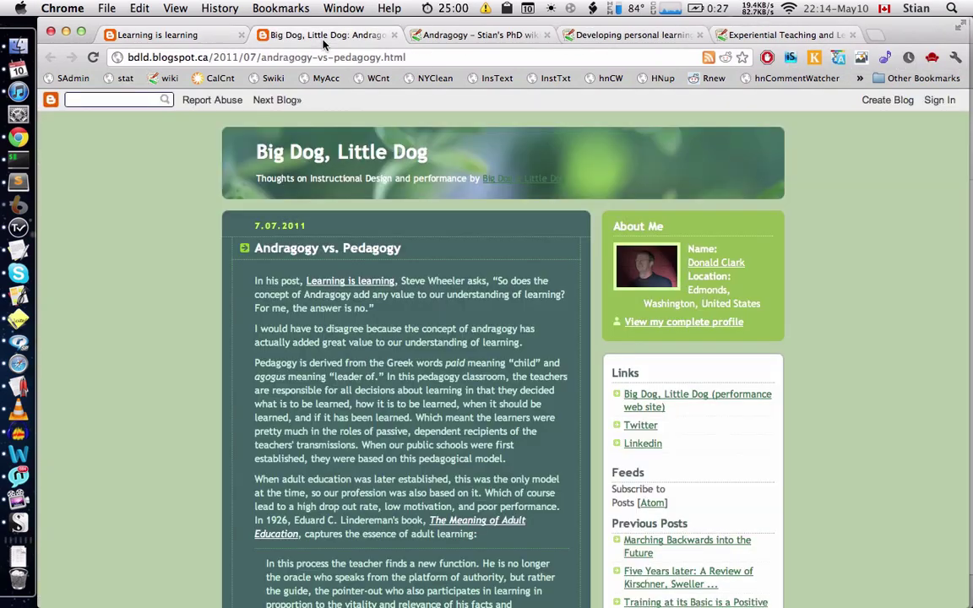
{"action": "left_click", "coordinate": [323, 37]}
Clip the paragraph beginning "Pedagogy is derived from the Greek words" to the Andragogy page.
{"action": "scroll", "coordinate": [295, 269], "scroll_direction": "down", "scroll_amount": 5}
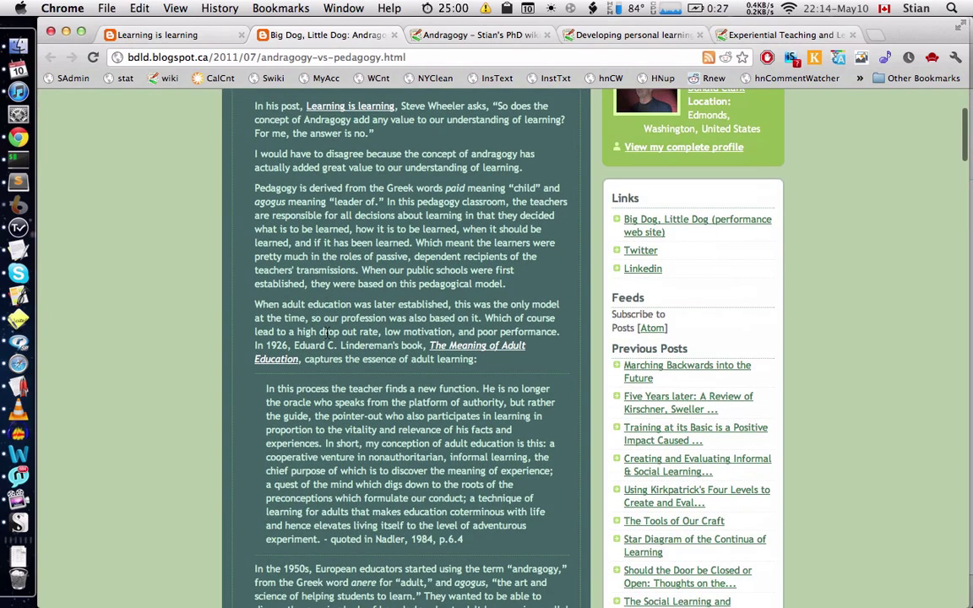
{"action": "left_click_drag", "start_coordinate": [225, 176], "coordinate": [508, 284]}
{"action": "key", "text": "ctrl+super+a"}
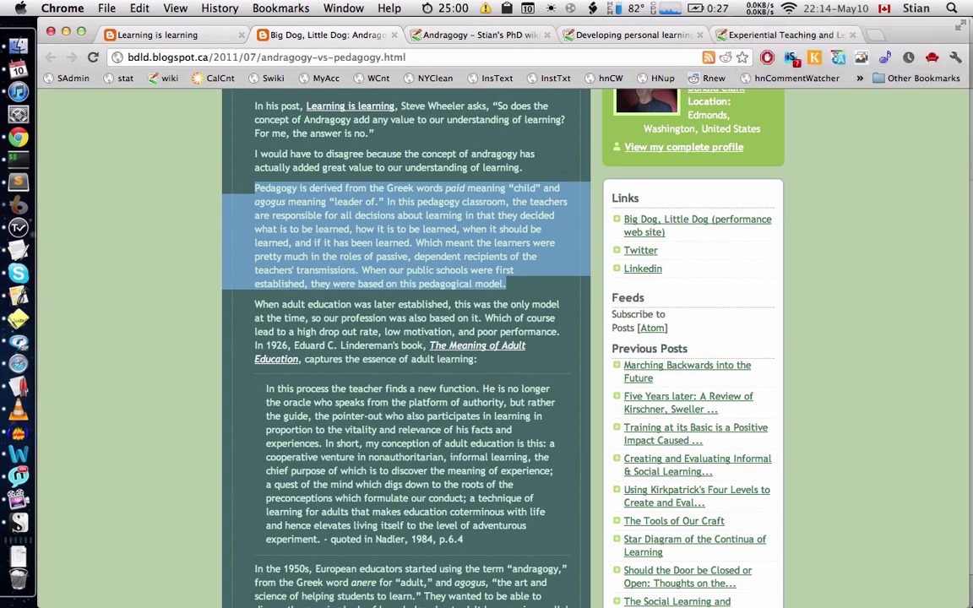
Reload the Andragogy wiki page and review the clips gathered at its end.
{"action": "left_click", "coordinate": [479, 35]}
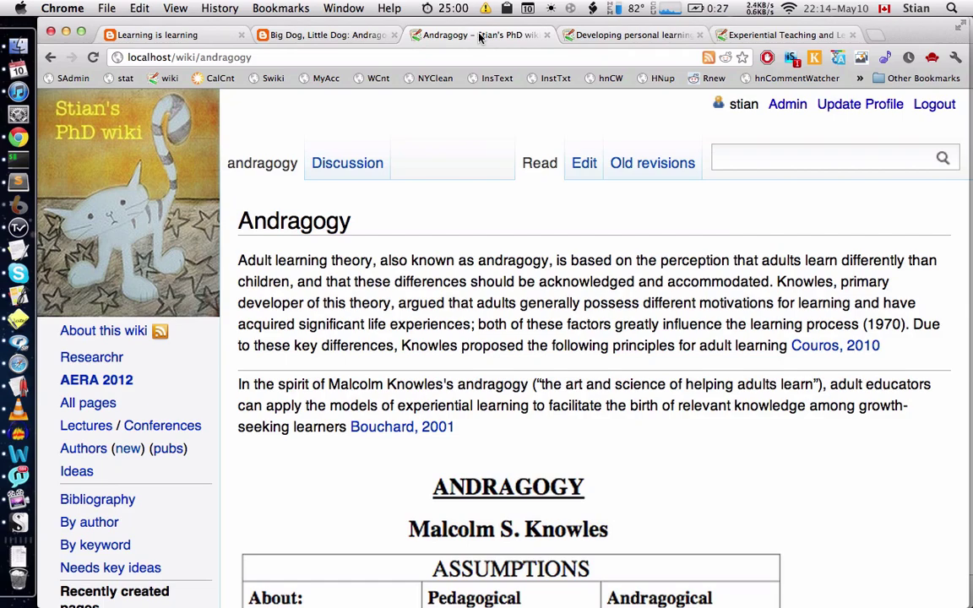
{"action": "key", "text": "super+r"}
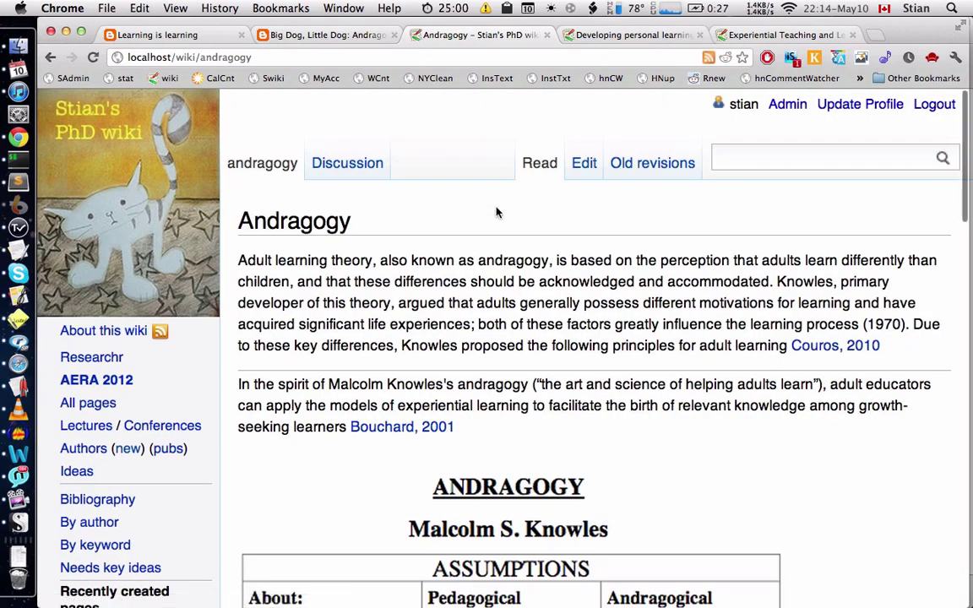
{"action": "scroll", "coordinate": [495, 211], "scroll_direction": "down", "scroll_amount": 15}
{"action": "scroll", "coordinate": [498, 221], "scroll_direction": "down", "scroll_amount": 10}
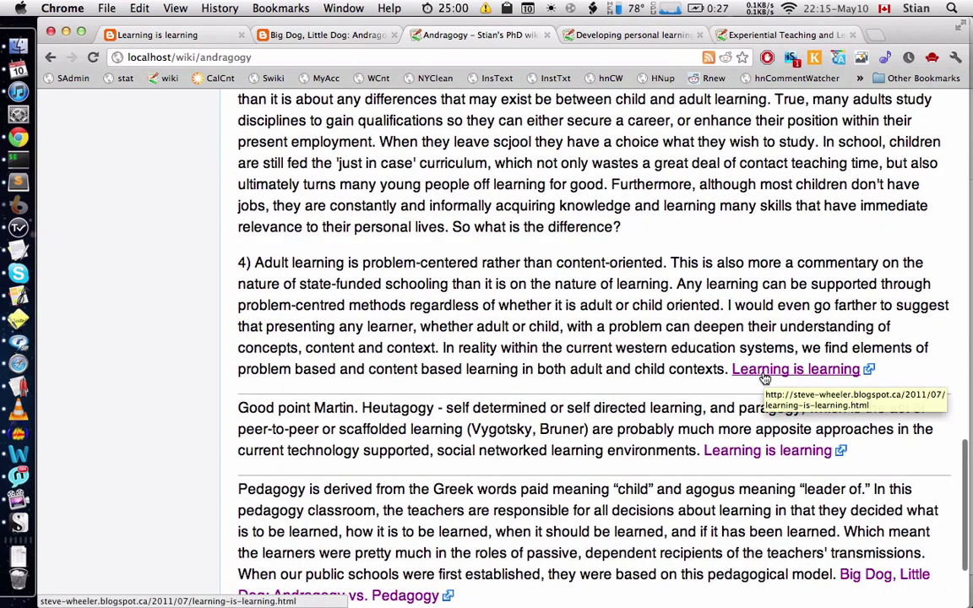
{"action": "scroll", "coordinate": [764, 377], "scroll_direction": "down", "scroll_amount": 5}
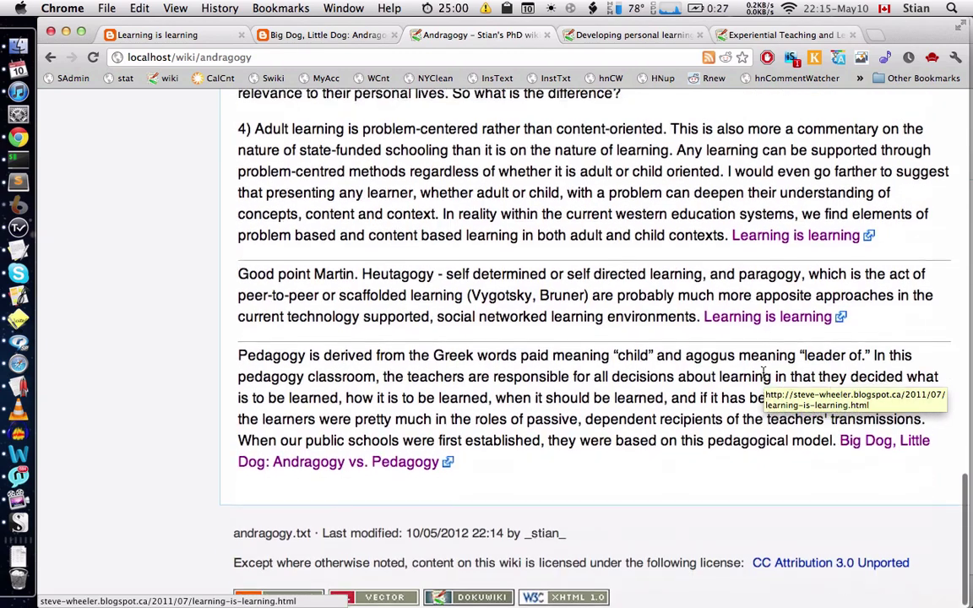
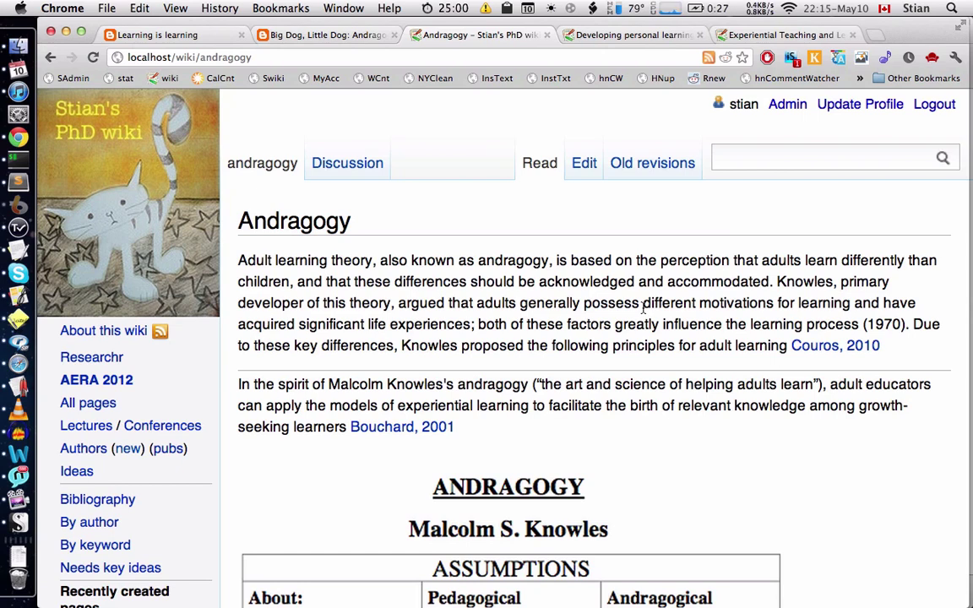
Open the Andragogy page side by side with itself for editing, with one copy moved down to the clipped tenets.
{"action": "key", "text": "ctrl+alt+super+s"}
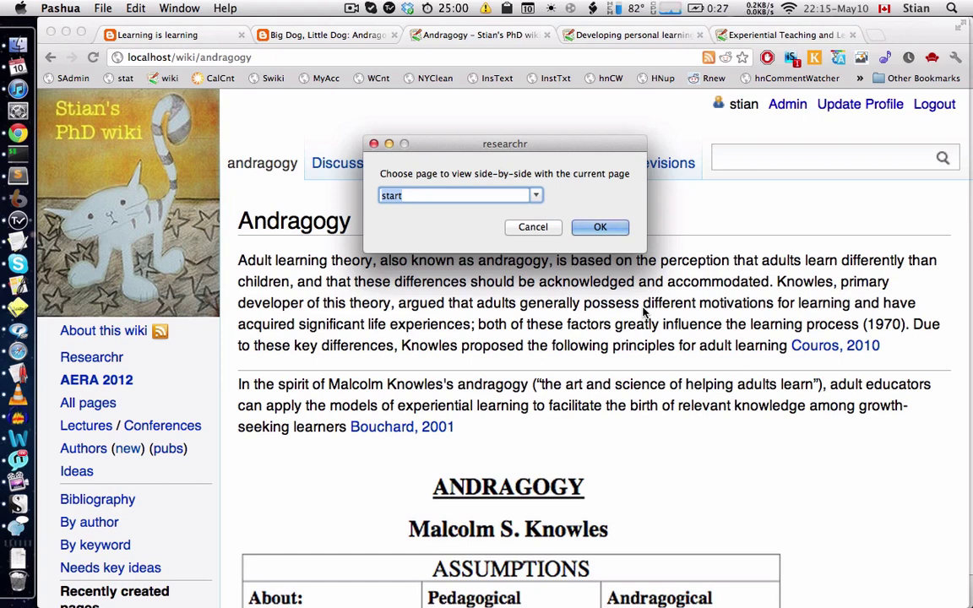
{"action": "type", "text": "Andragogy"}
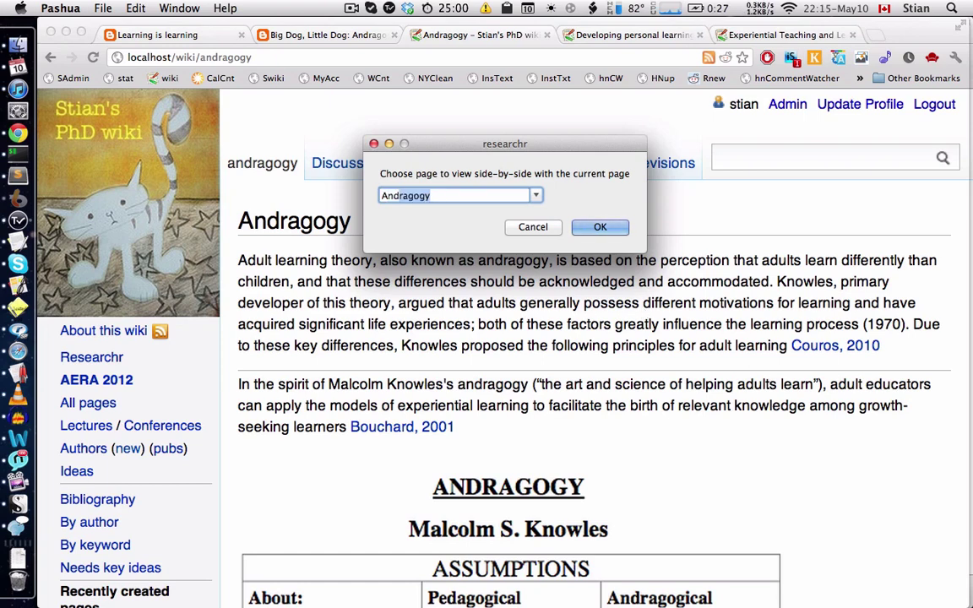
{"action": "key", "text": "Return"}
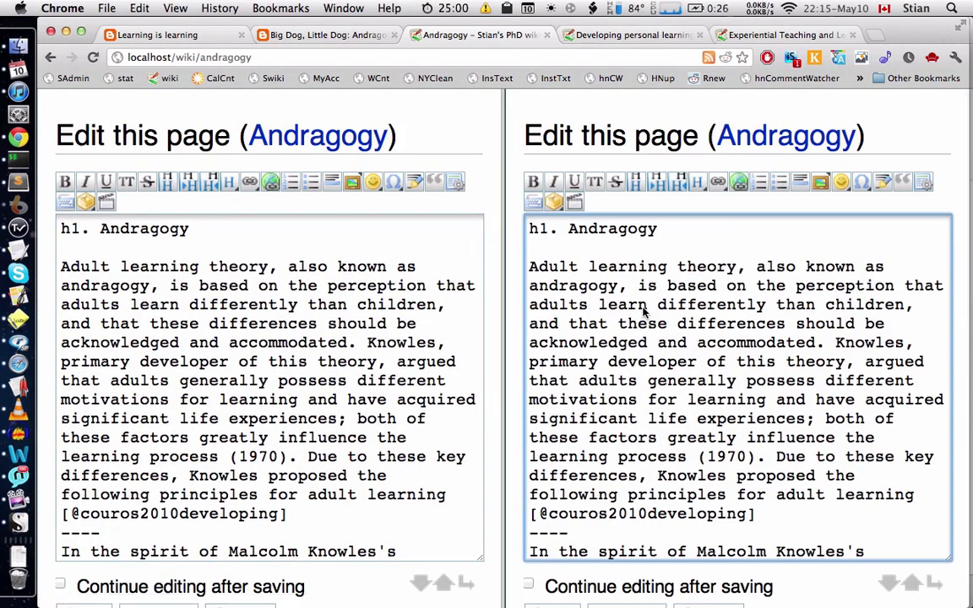
{"action": "scroll", "coordinate": [605, 291], "scroll_direction": "down", "scroll_amount": 3}
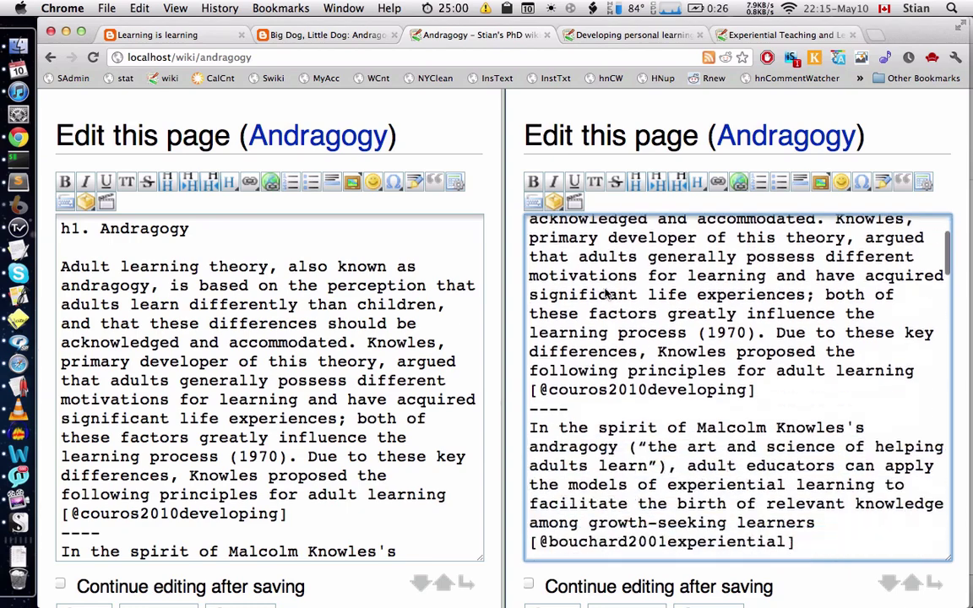
{"action": "scroll", "coordinate": [605, 291], "scroll_direction": "down", "scroll_amount": 20}
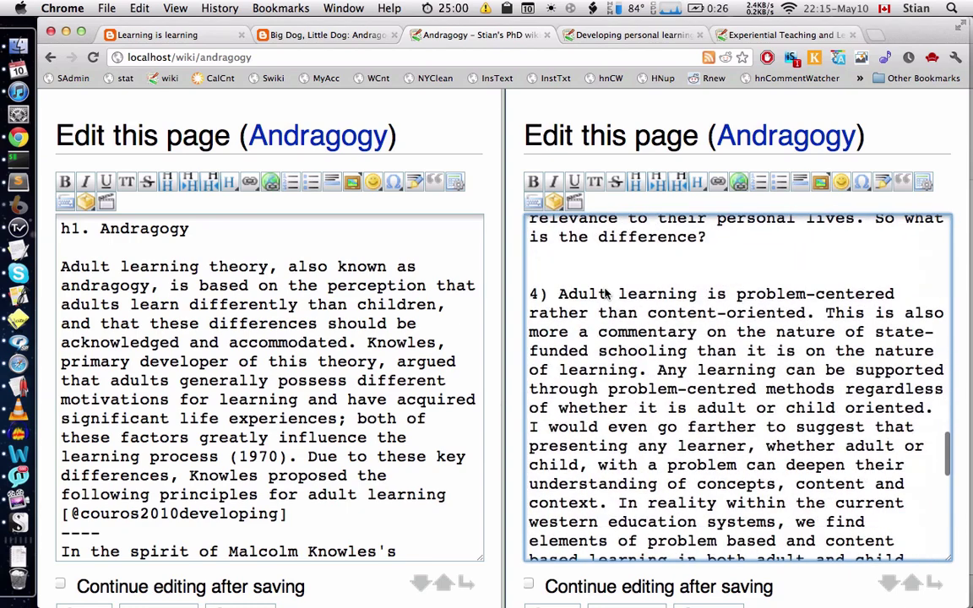
Replace everything below the h1 heading in the first editing copy with an "h2. Etymology" heading and save the page.
{"action": "left_click", "coordinate": [208, 262]}
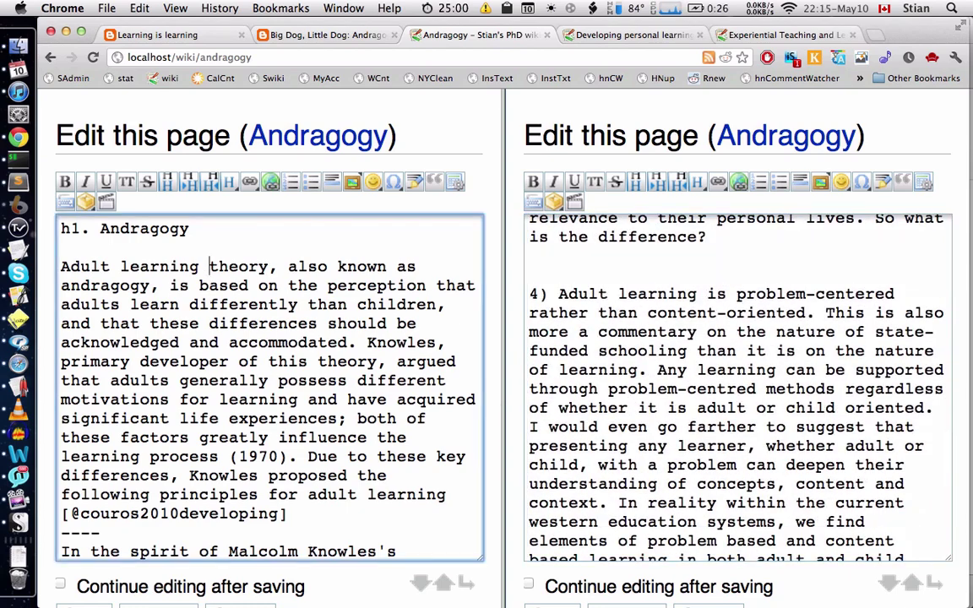
{"action": "key", "text": "super+Left"}
{"action": "key", "text": "super+shift+Down"}
{"action": "key", "text": "BackSpace"}
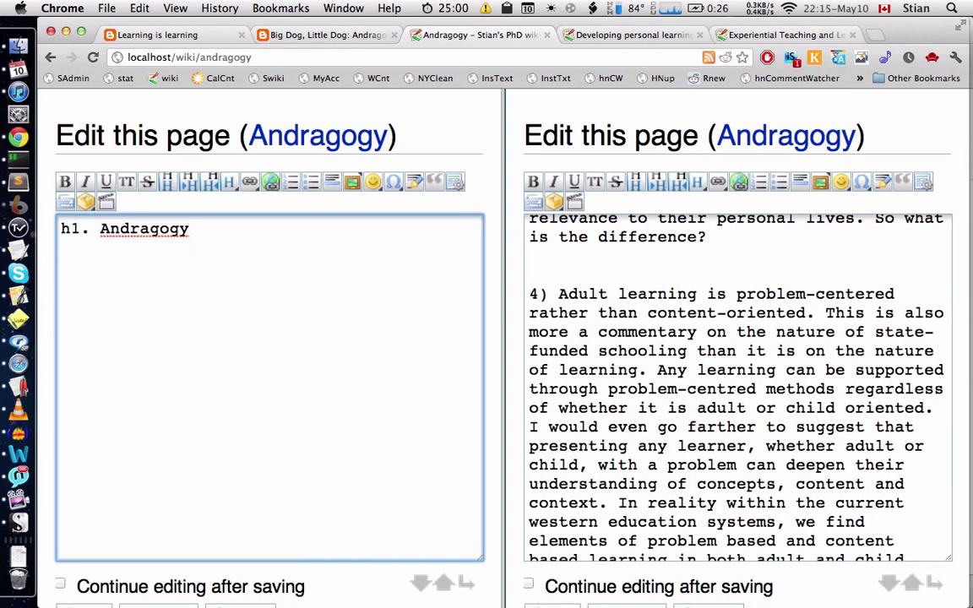
{"action": "type", "text": "h2. Etymology"}
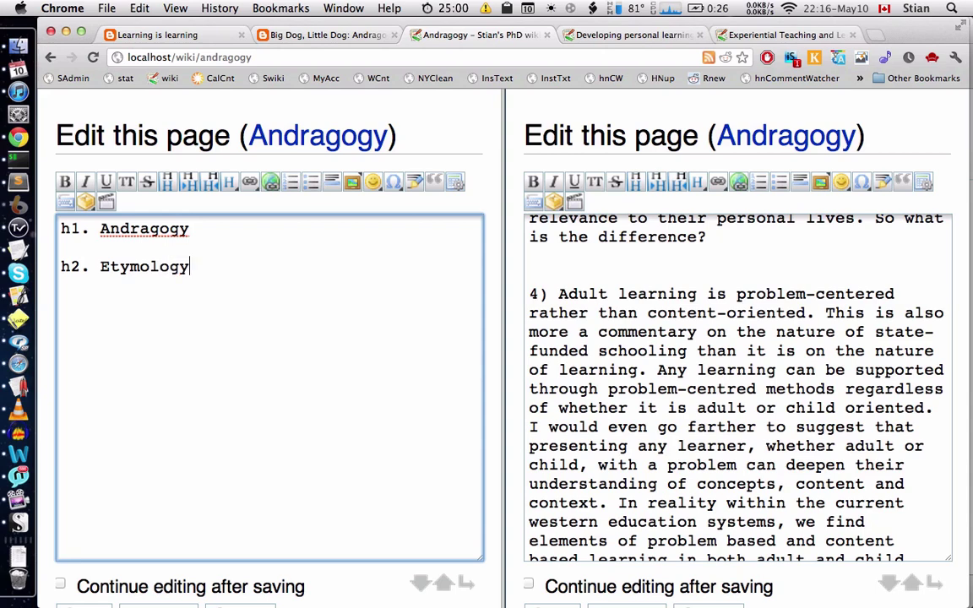
{"action": "key", "text": "Return"}
{"action": "scroll", "coordinate": [223, 486], "scroll_direction": "down", "scroll_amount": 3}
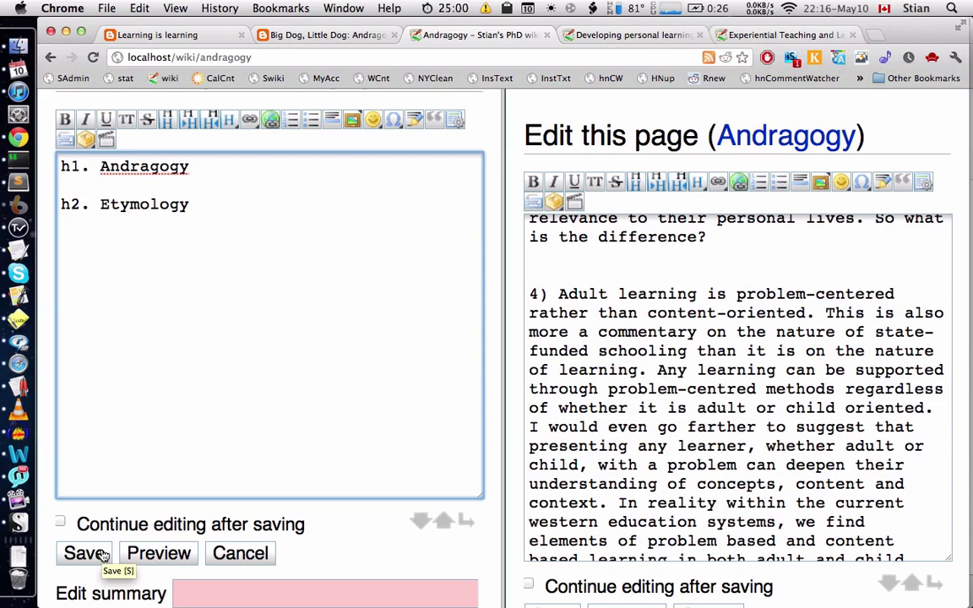
{"action": "left_click", "coordinate": [102, 554]}
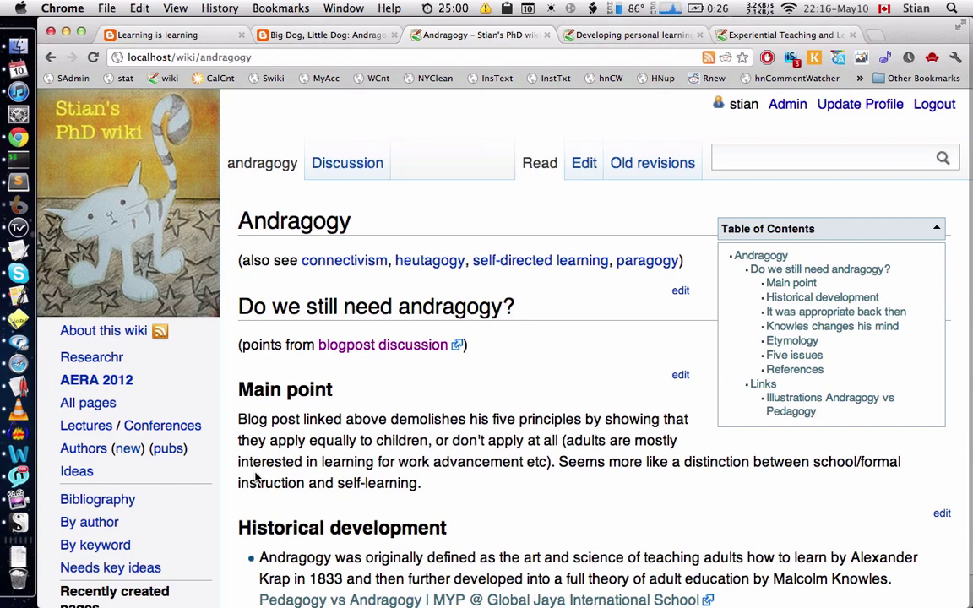
Examine the restructured Andragogy page, from its main point and historical development through the references, links and comparison tables.
{"action": "scroll", "coordinate": [255, 477], "scroll_direction": "down", "scroll_amount": 5}
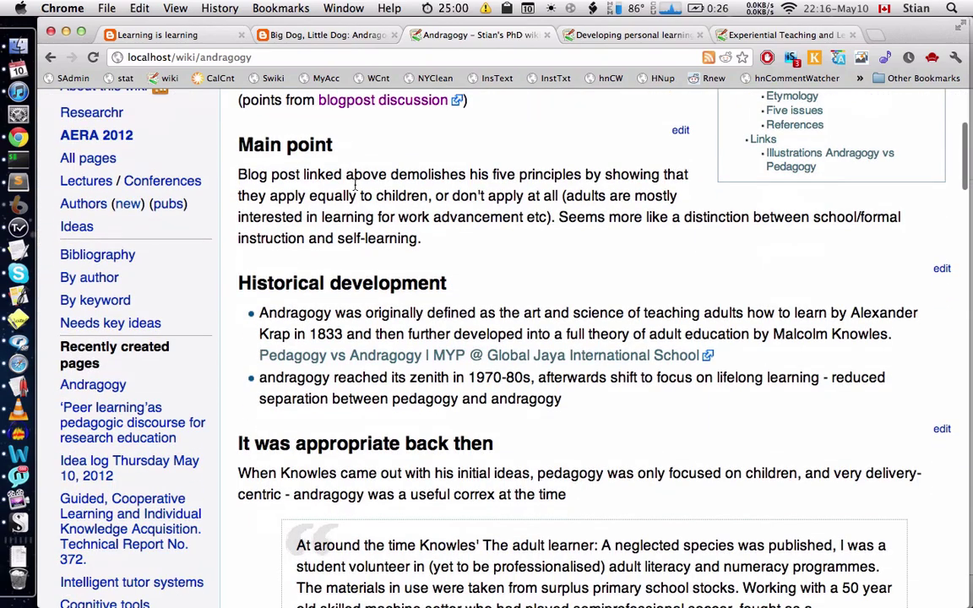
{"action": "scroll", "coordinate": [291, 244], "scroll_direction": "down", "scroll_amount": 1}
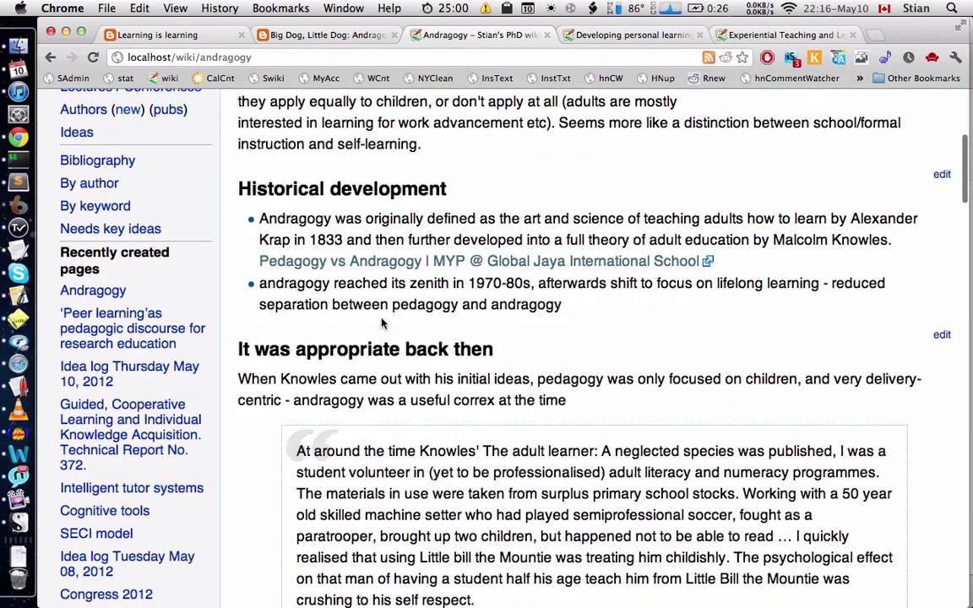
{"action": "scroll", "coordinate": [346, 291], "scroll_direction": "down", "scroll_amount": 10}
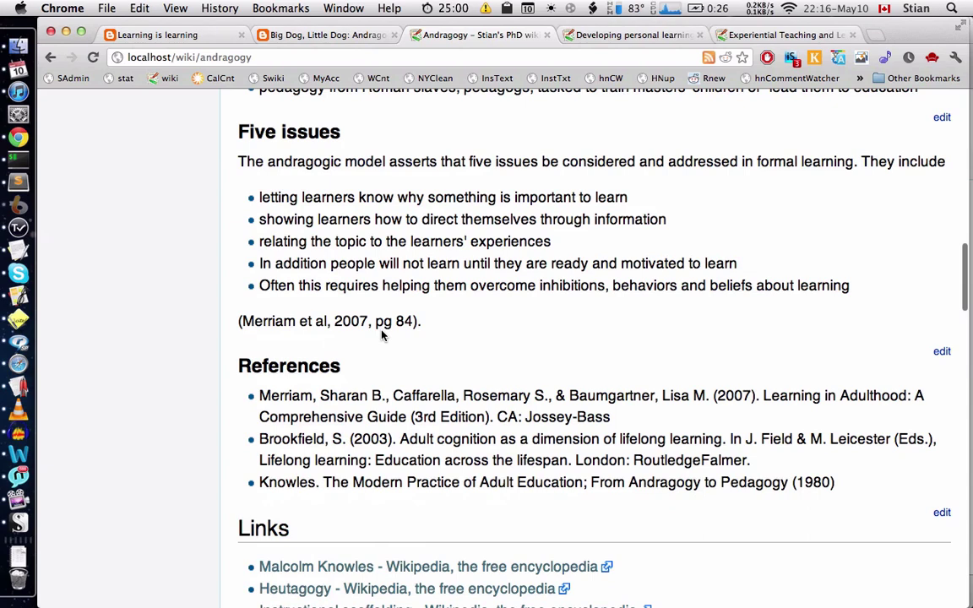
{"action": "scroll", "coordinate": [382, 336], "scroll_direction": "down", "scroll_amount": 3}
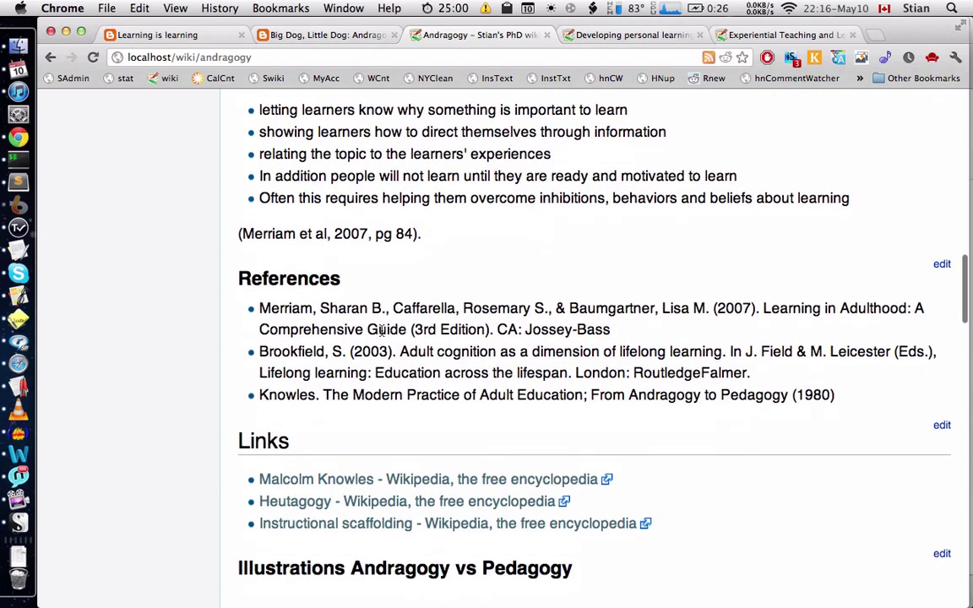
{"action": "scroll", "coordinate": [382, 332], "scroll_direction": "down", "scroll_amount": 15}
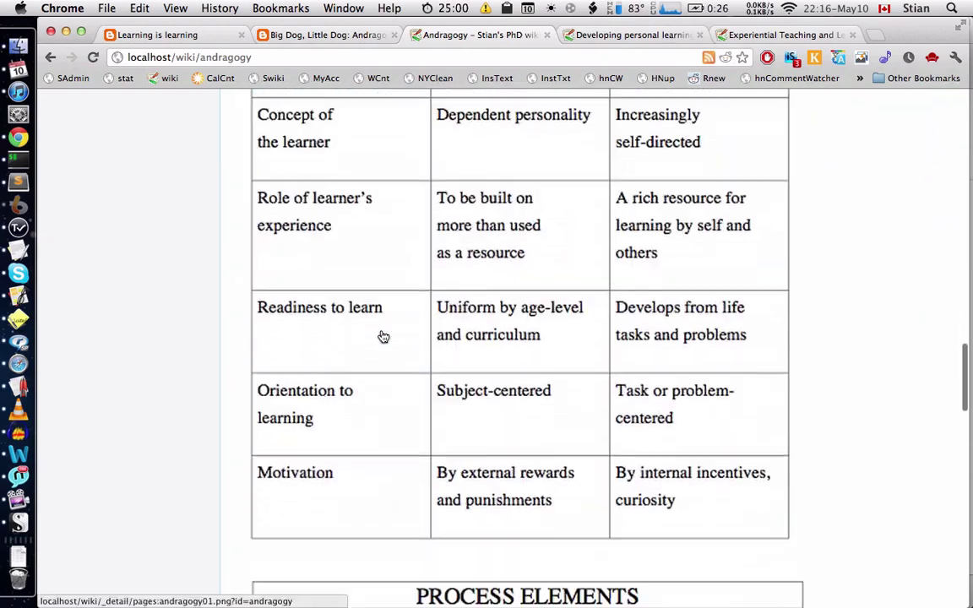
{"action": "scroll", "coordinate": [381, 336], "scroll_direction": "down", "scroll_amount": 6}
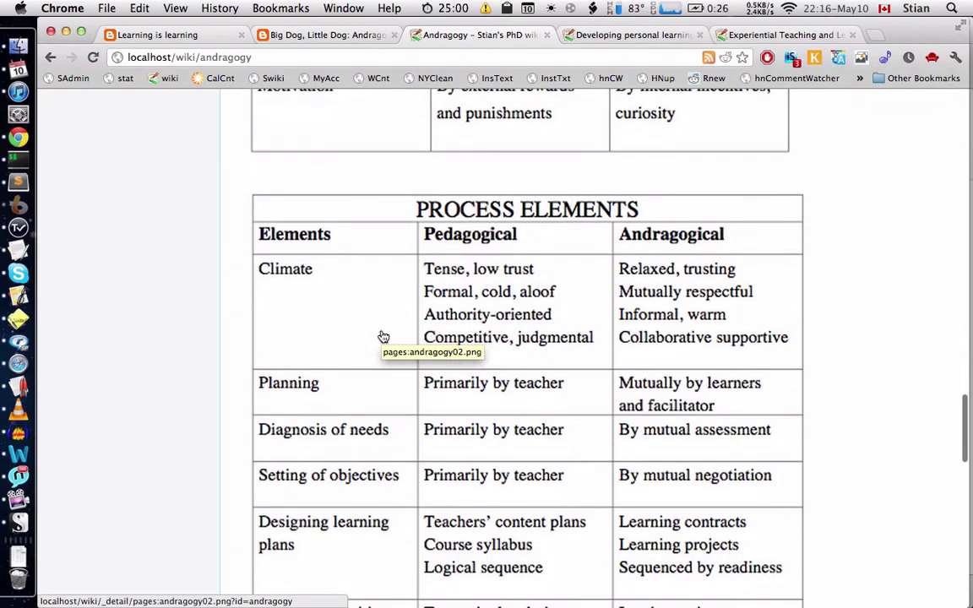
{"action": "scroll", "coordinate": [382, 335], "scroll_direction": "down", "scroll_amount": 20}
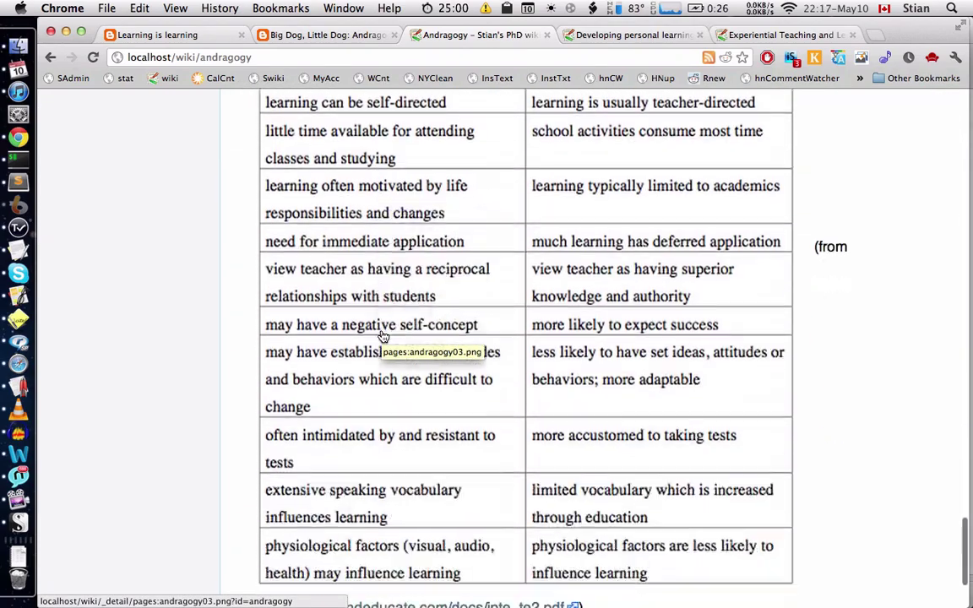
{"action": "scroll", "coordinate": [382, 336], "scroll_direction": "down", "scroll_amount": 4}
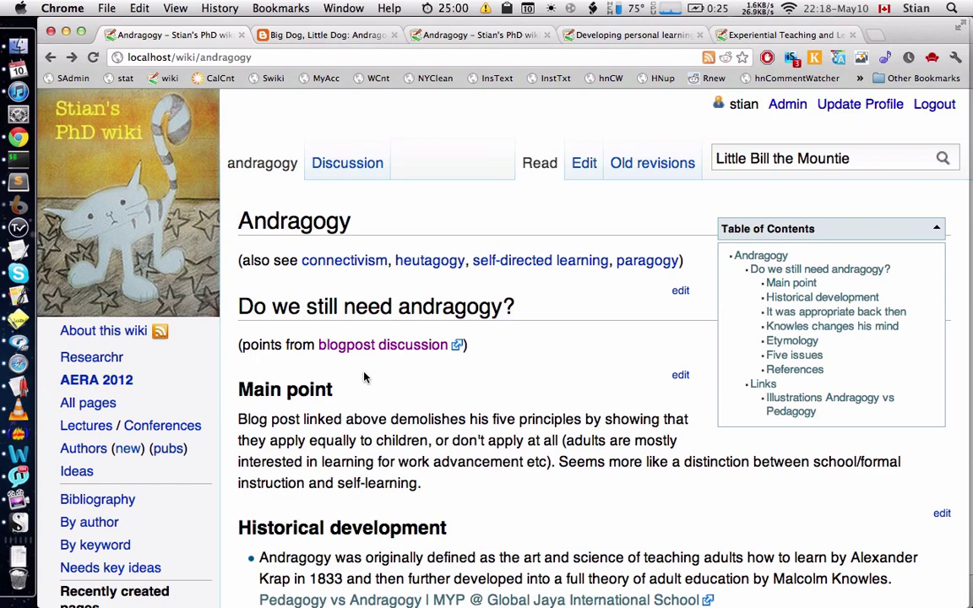
Open Wikipedia's Andragogy article in a new tab.
{"action": "key", "text": "super+t"}
{"action": "type", "text": "wi"}
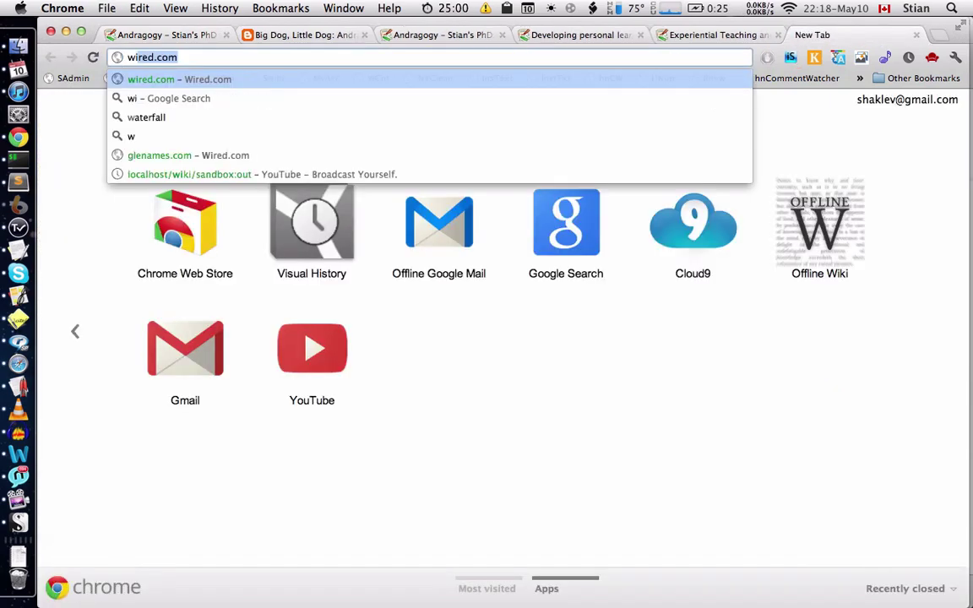
{"action": "type", "text": "ki"}
{"action": "key", "text": "Return"}
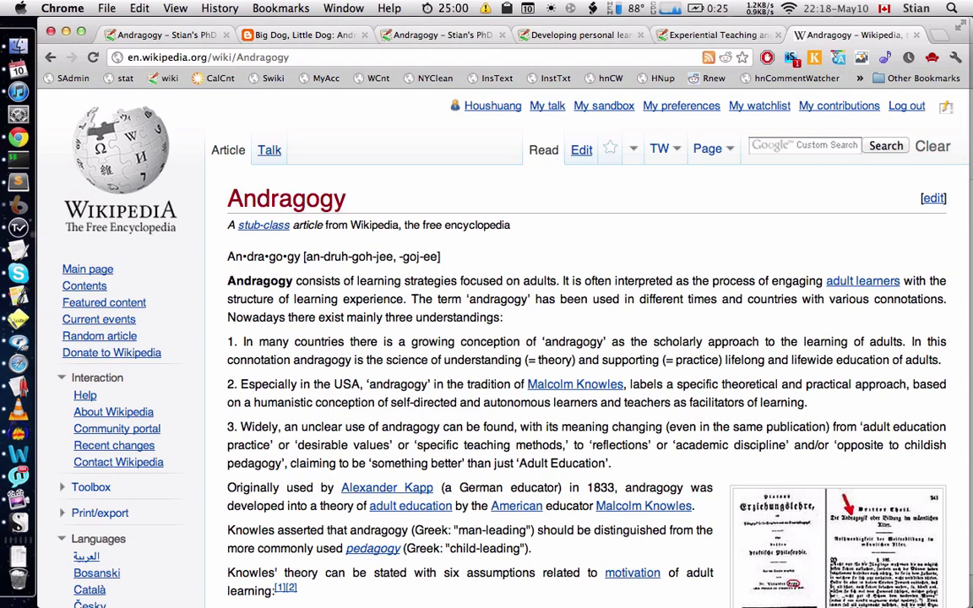
Show the Wikipedia article side by side with the editor of the Andragogy wiki page.
{"action": "key", "text": "ctrl+alt+super+s"}
{"action": "type", "text": "An"}
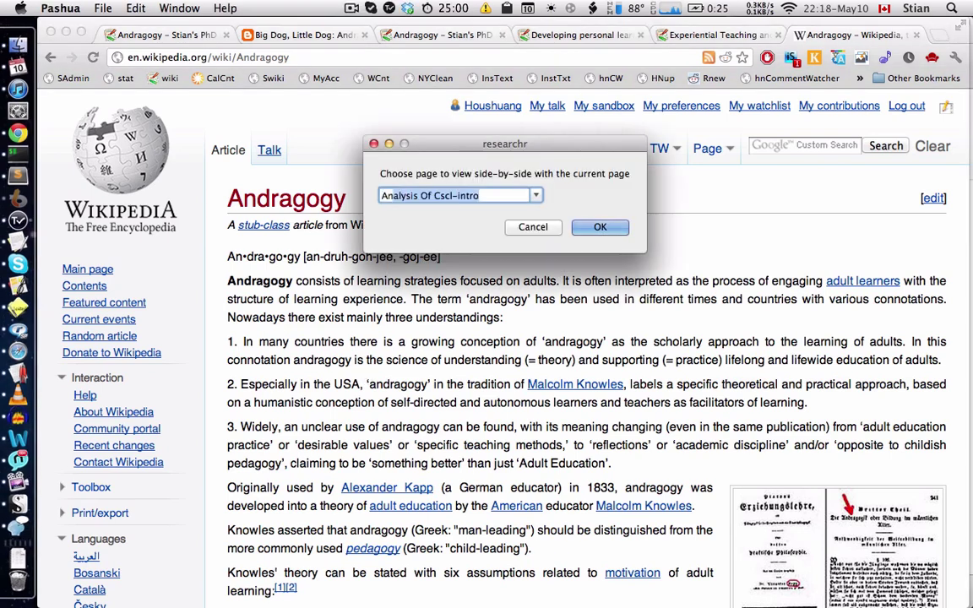
{"action": "type", "text": "dragogy"}
{"action": "key", "text": "Return"}
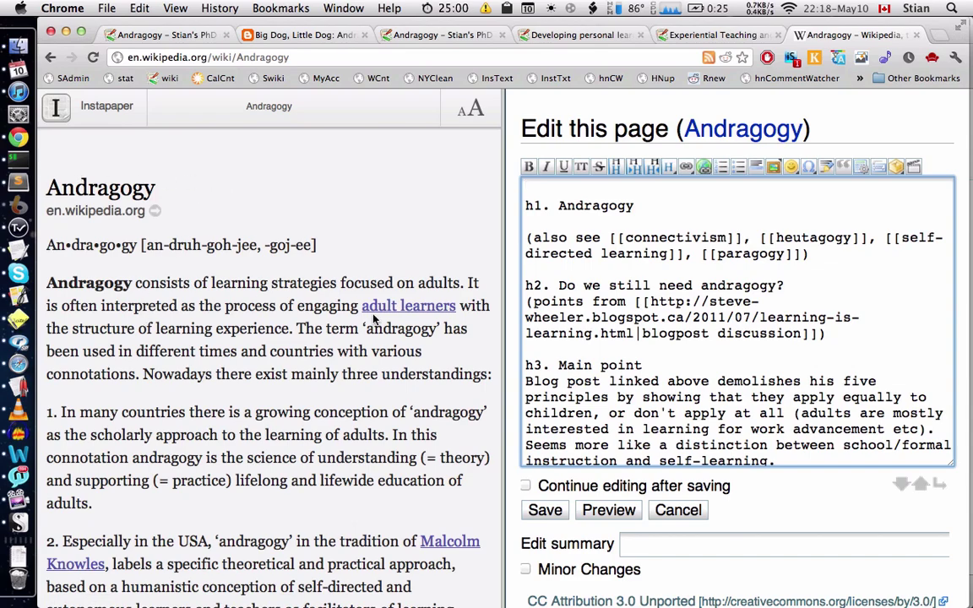
Read through the Wikipedia article up to "Etymology and Generalization" alongside the wiki page's source text.
{"action": "scroll", "coordinate": [330, 285], "scroll_direction": "down", "scroll_amount": 12}
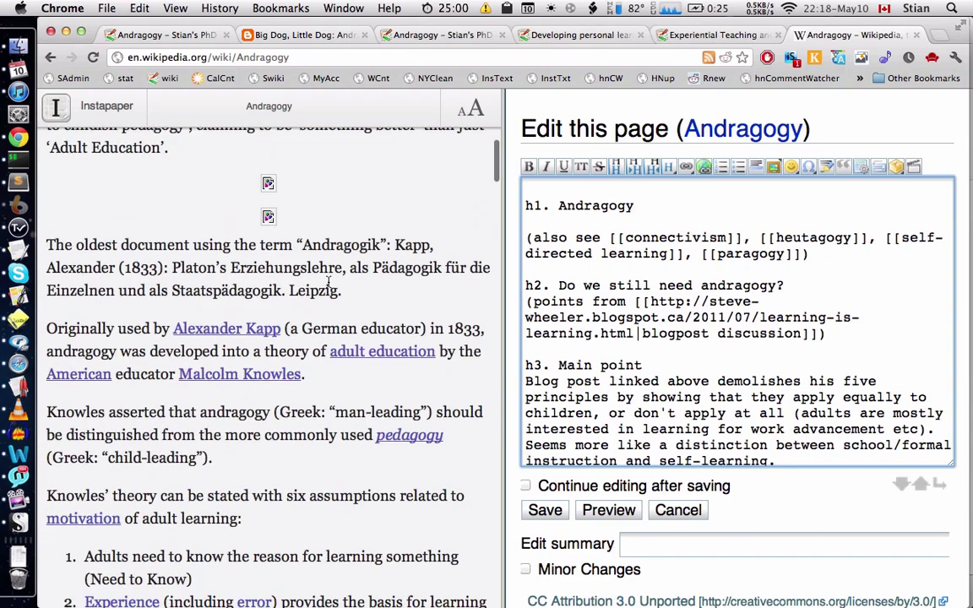
{"action": "scroll", "coordinate": [328, 284], "scroll_direction": "down", "scroll_amount": 10}
{"action": "scroll", "coordinate": [329, 284], "scroll_direction": "up", "scroll_amount": 5}
{"action": "scroll", "coordinate": [329, 284], "scroll_direction": "down", "scroll_amount": 4}
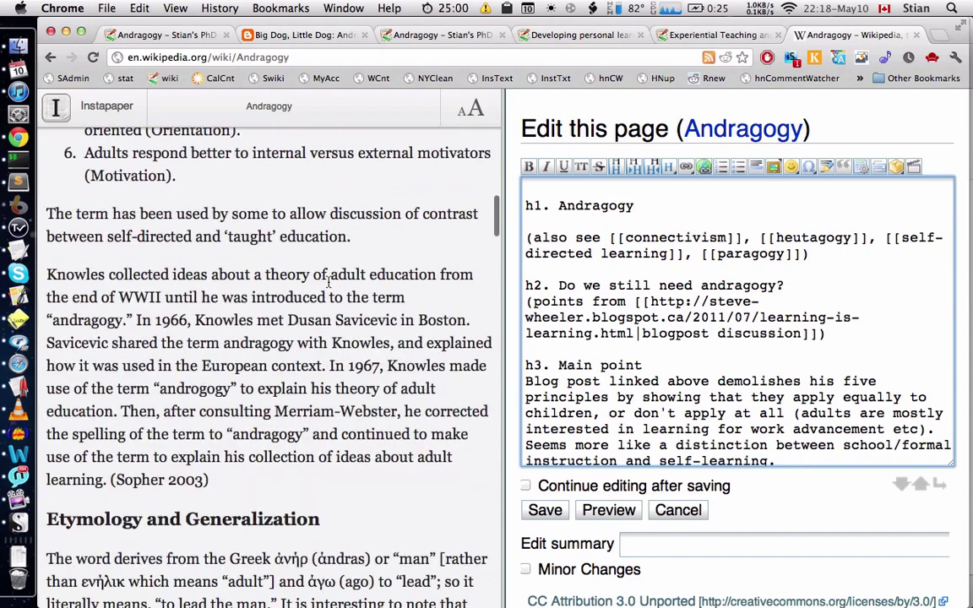
{"action": "scroll", "coordinate": [517, 282], "scroll_direction": "down", "scroll_amount": 10}
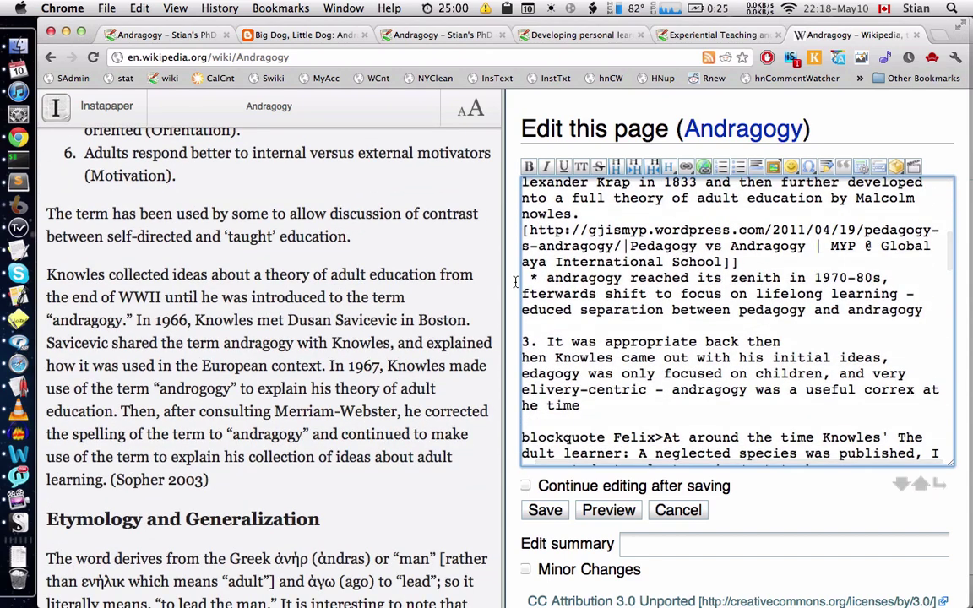